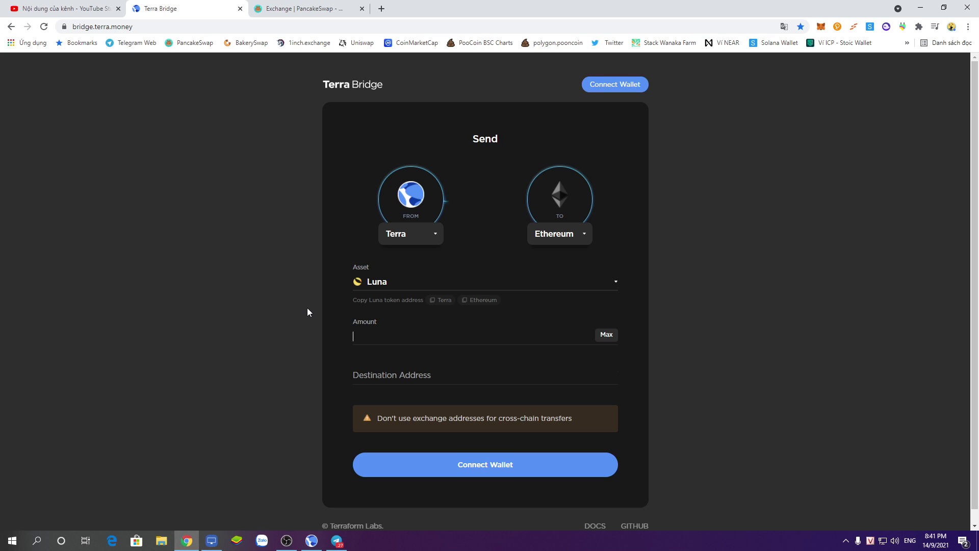
# Step: Look over the PancakeSwap exchange page and return to the Terra Bridge page
pyautogui.click(295, 8)
pyautogui.click(209, 8)
pyautogui.click(296, 8)
pyautogui.click(209, 8)
pyautogui.click(305, 8)
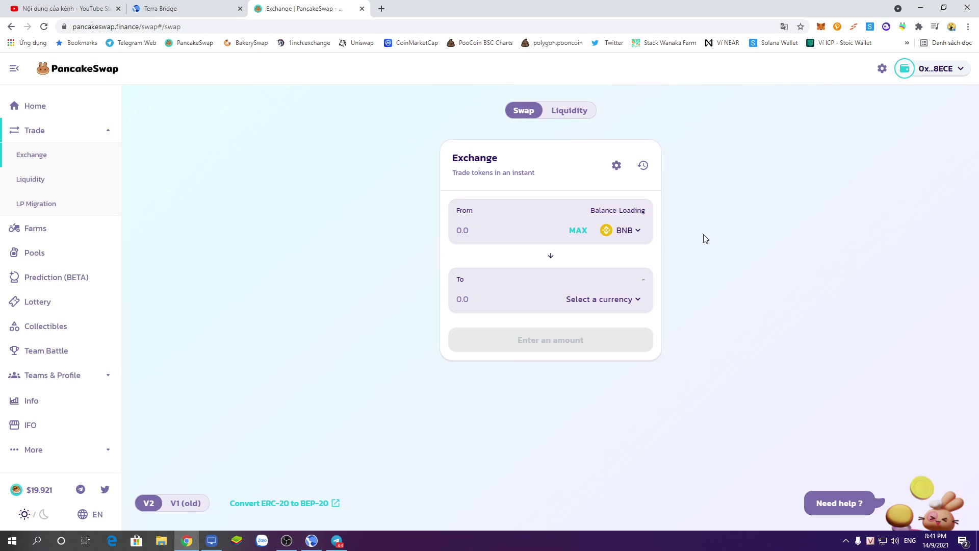
pyautogui.click(634, 240)
pyautogui.click(711, 232)
pyautogui.click(201, 7)
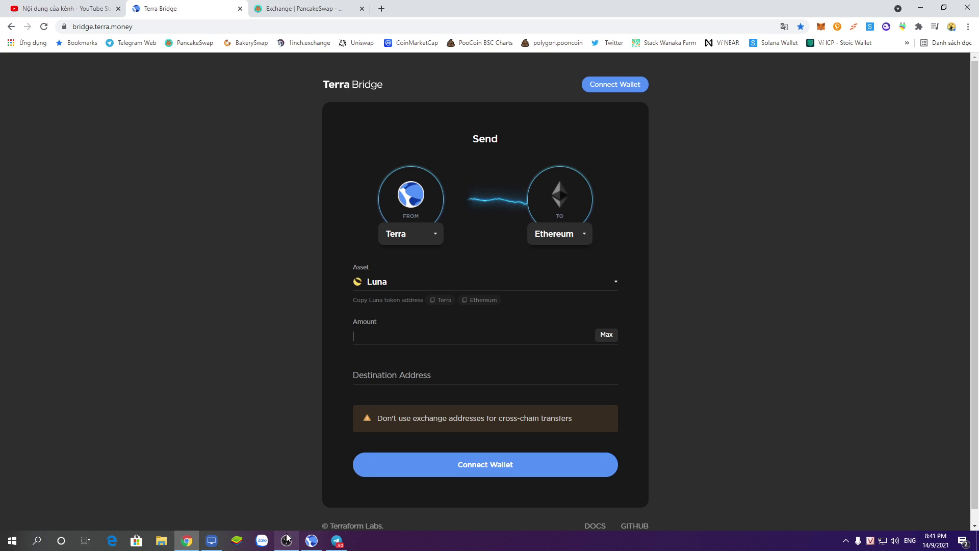
# Step: Switch to the LonelyScreen AirPlay Receiver showing the mirrored phone and maximize its window
pyautogui.click(213, 543)
pyautogui.click(555, 294)
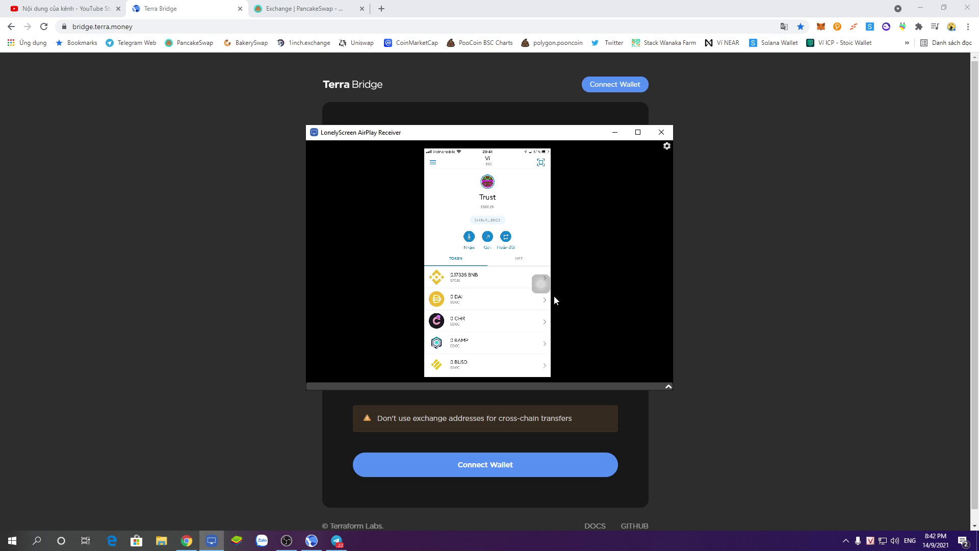
pyautogui.click(638, 133)
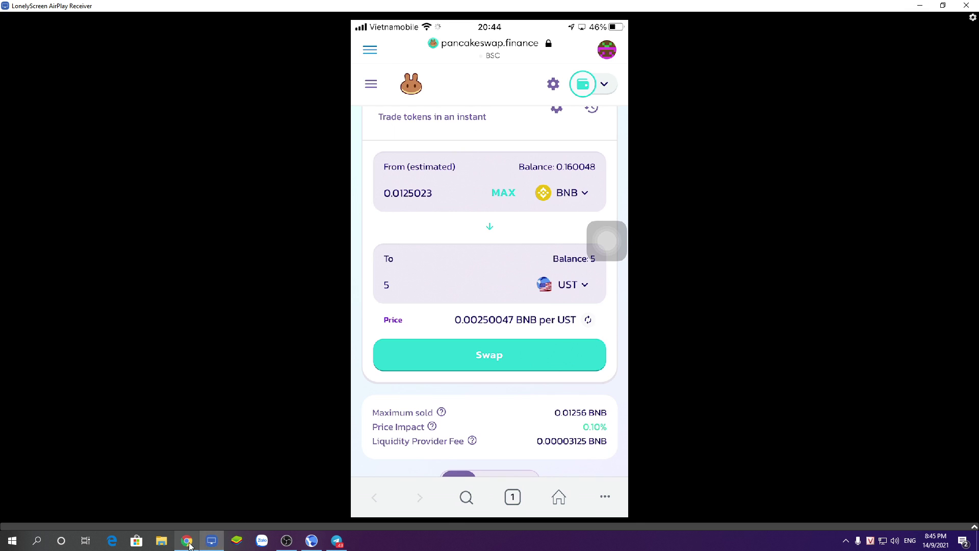
# Step: Check the Terra Bridge web address in Chrome and return to the mirrored phone in LonelyScreen
pyautogui.click(187, 541)
pyautogui.click(188, 27)
pyautogui.click(187, 26)
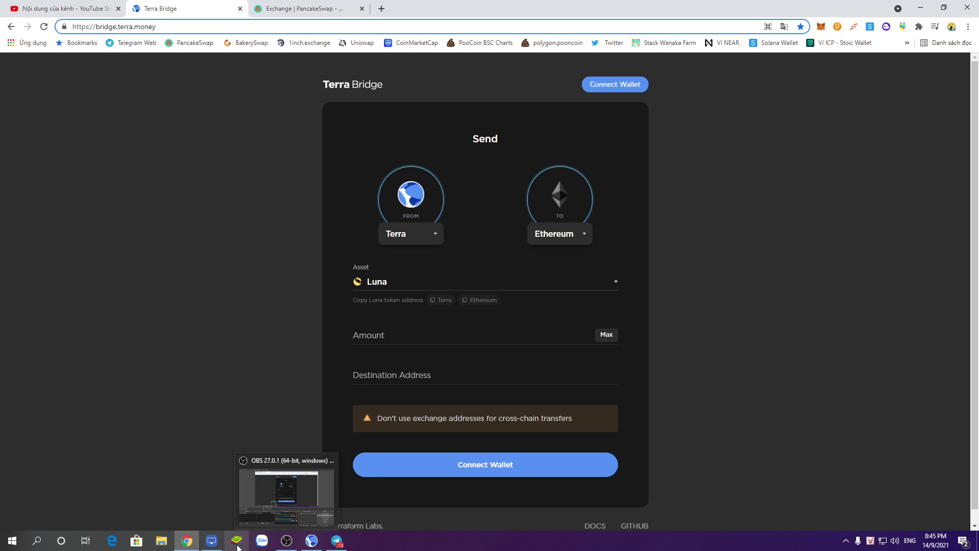
pyautogui.click(212, 541)
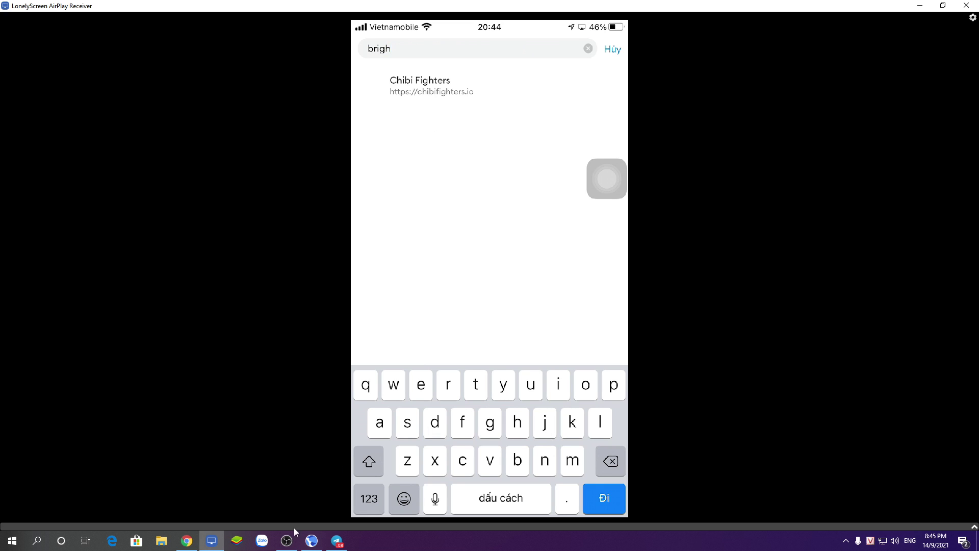
pyautogui.click(287, 541)
pyautogui.click(287, 541)
pyautogui.click(187, 541)
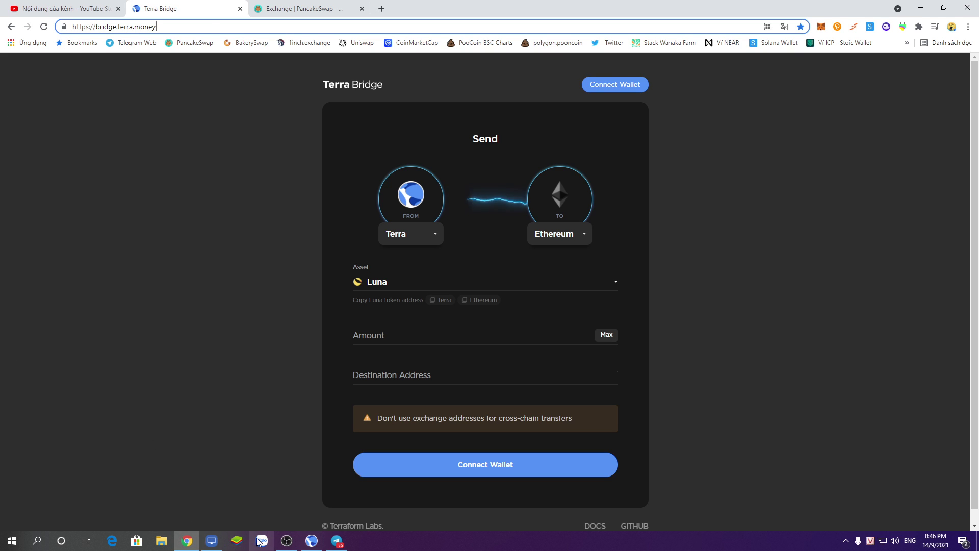
pyautogui.click(212, 541)
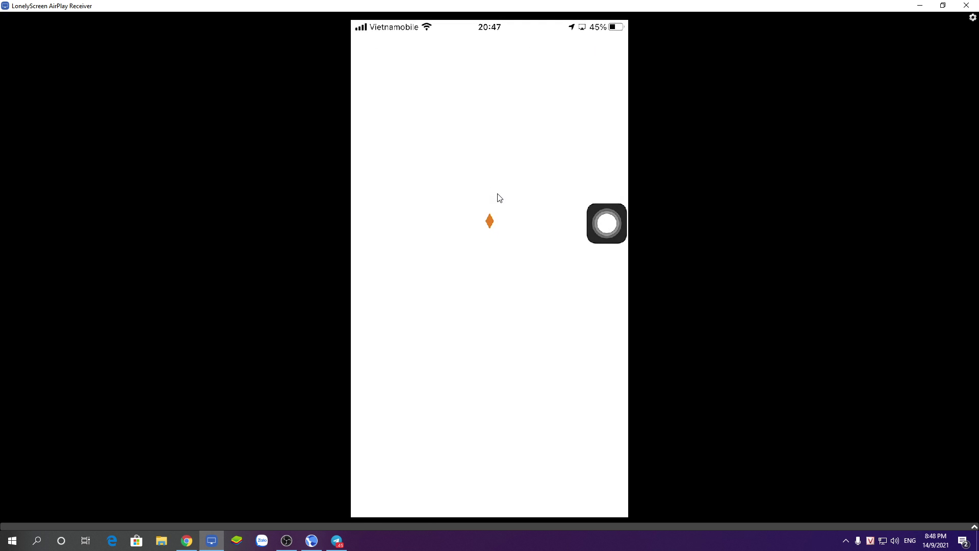
# Step: Switch to Chrome, set the Terra Bridge source network to BSC, and dismiss the wallet connection dialog
pyautogui.click(923, 9)
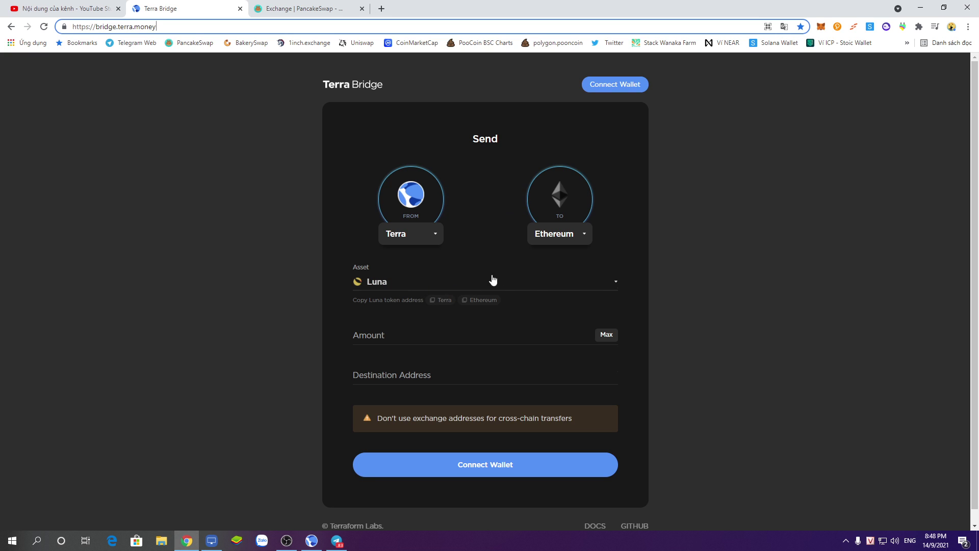
pyautogui.click(234, 203)
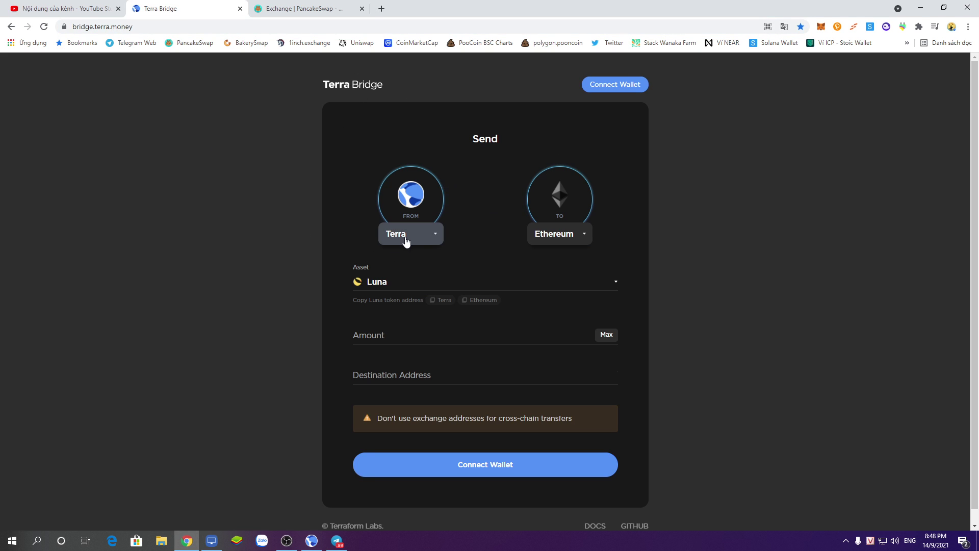
pyautogui.click(406, 239)
pyautogui.click(417, 284)
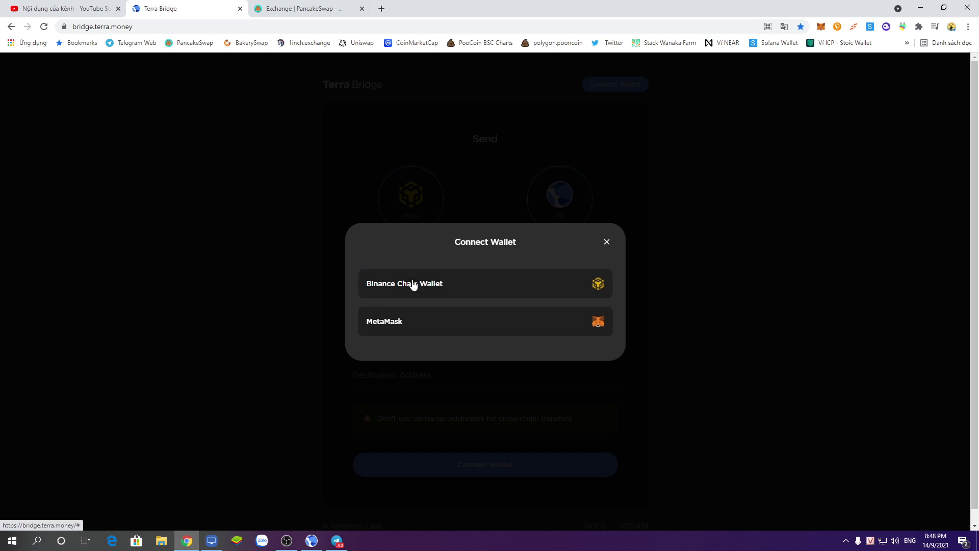
pyautogui.click(606, 244)
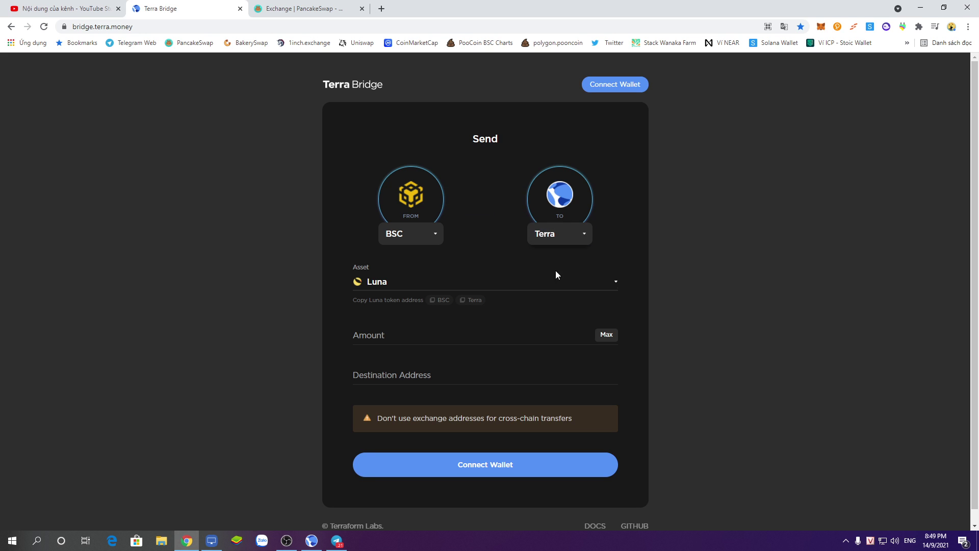
# Step: Connect Terra Bridge to the MetaMask wallet
pyautogui.scroll(-1, 551, 357)
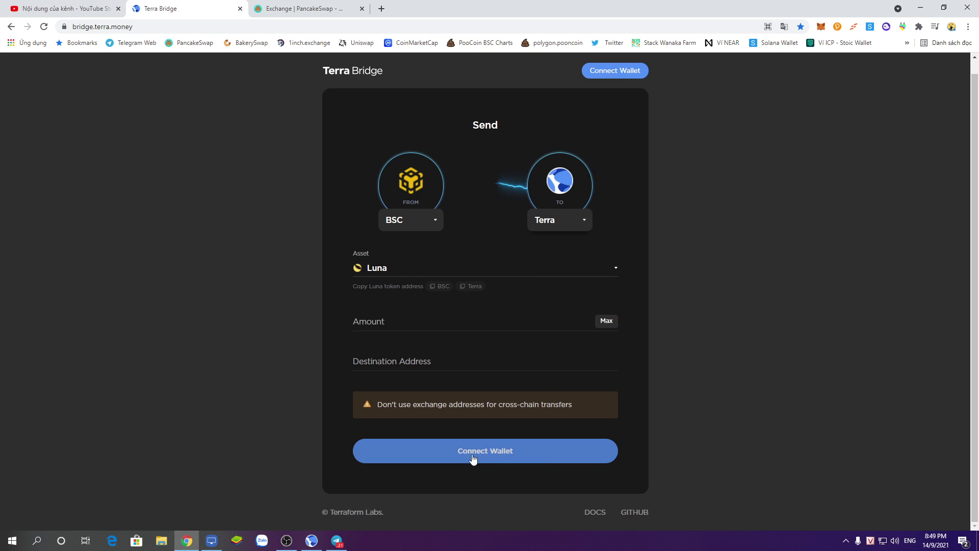
pyautogui.click(485, 452)
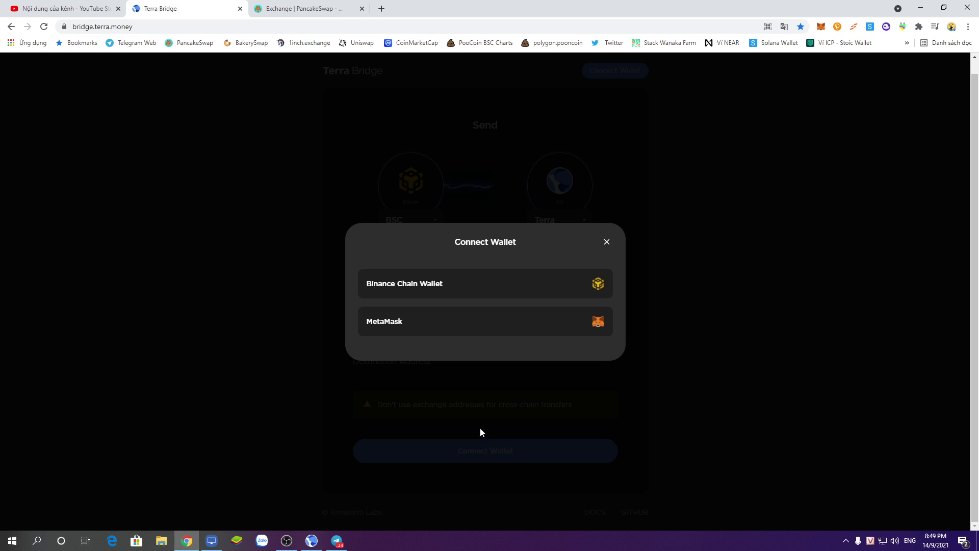
pyautogui.click(457, 325)
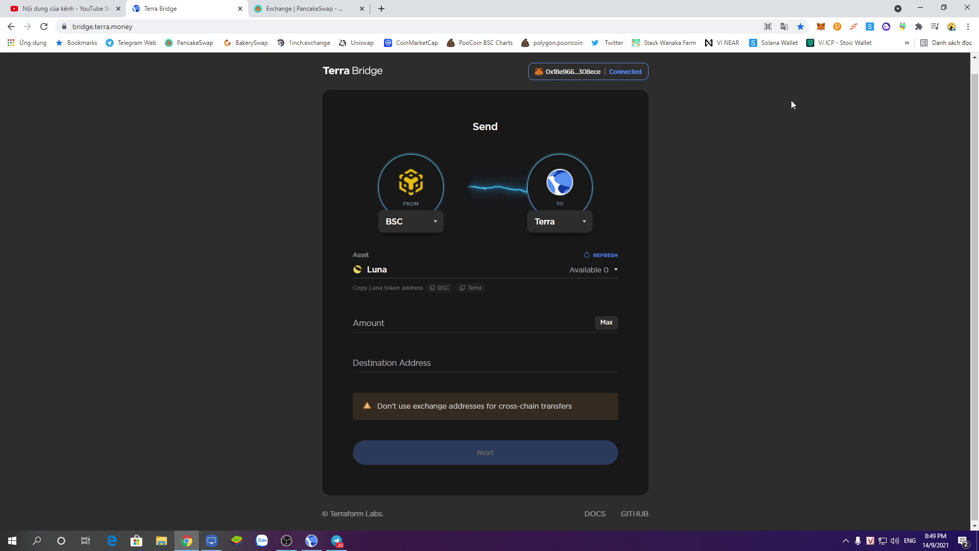
pyautogui.scroll(1, 654, 220)
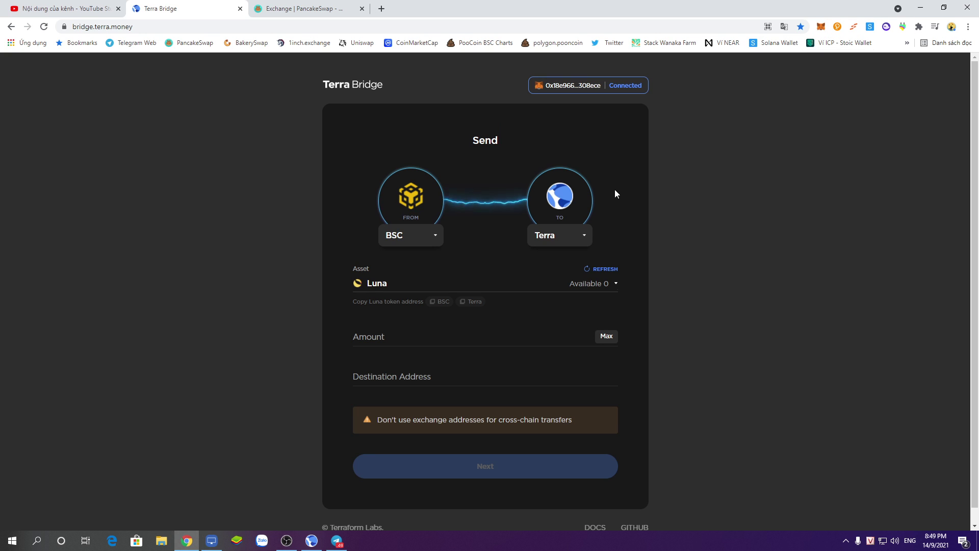
# Step: Remove bridge.terra.money from MetaMask's connected sites and disconnect the wallet from Terra Bridge
pyautogui.click(821, 27)
pyautogui.click(818, 87)
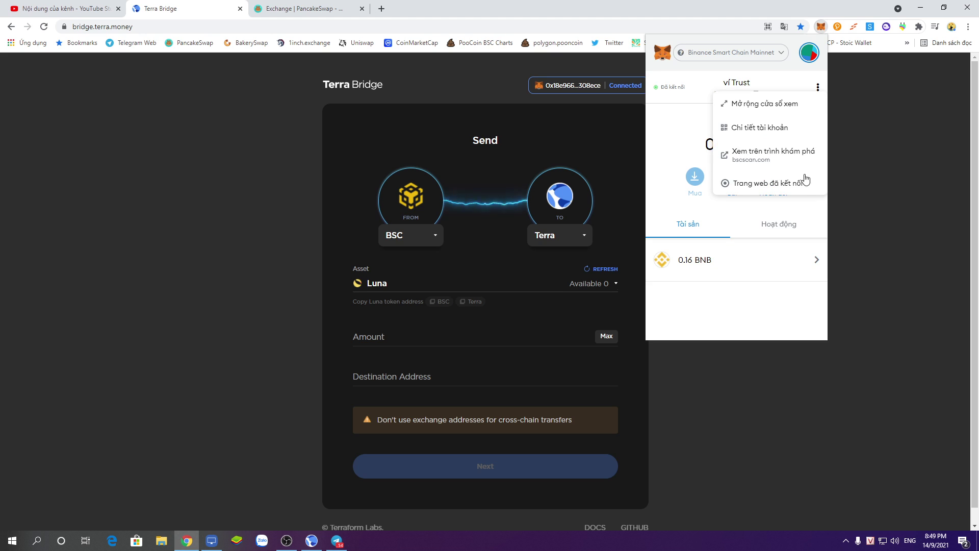
pyautogui.click(790, 188)
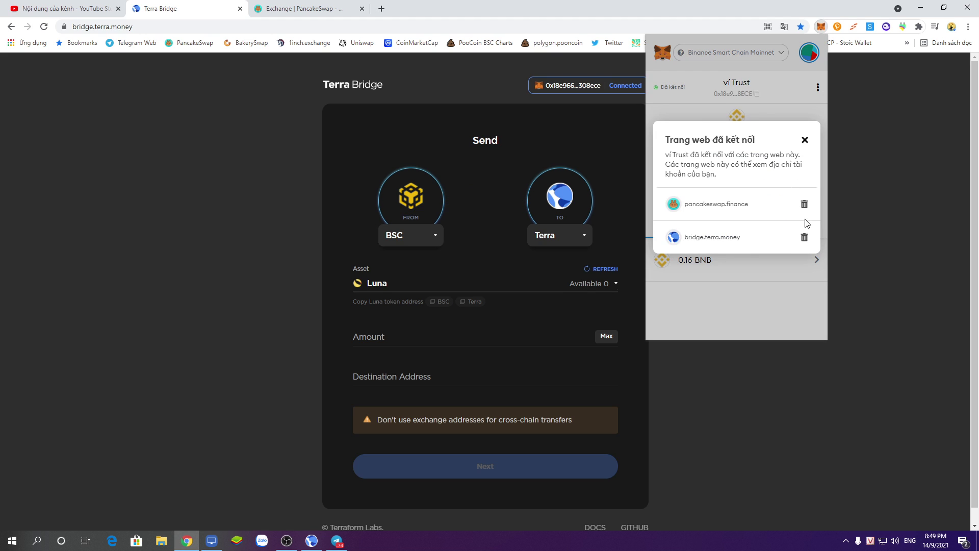
pyautogui.click(805, 237)
pyautogui.click(861, 228)
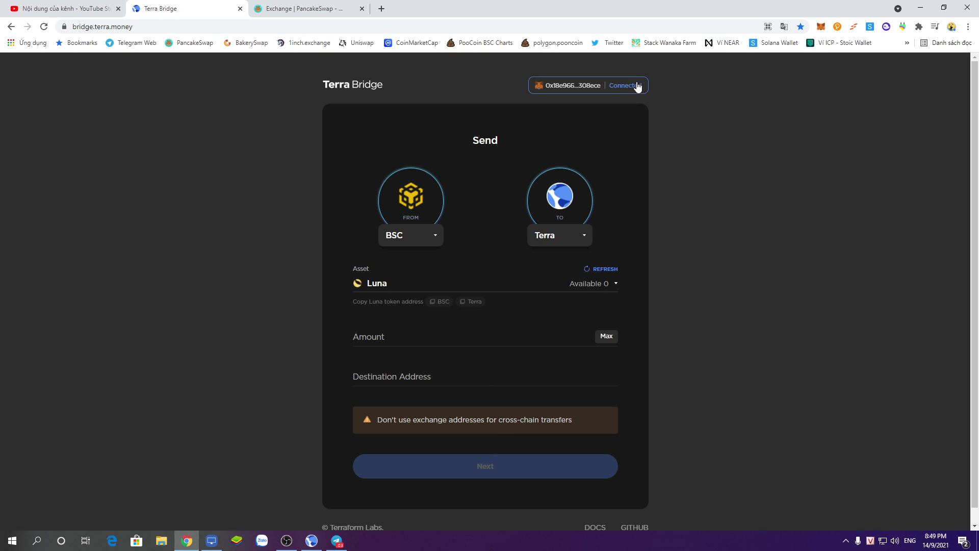
pyautogui.click(633, 86)
pyautogui.click(585, 105)
# Step: Connect the wallet through MetaMask again, approving access to the Trust wallet account for bridge.terra.money
pyautogui.click(481, 467)
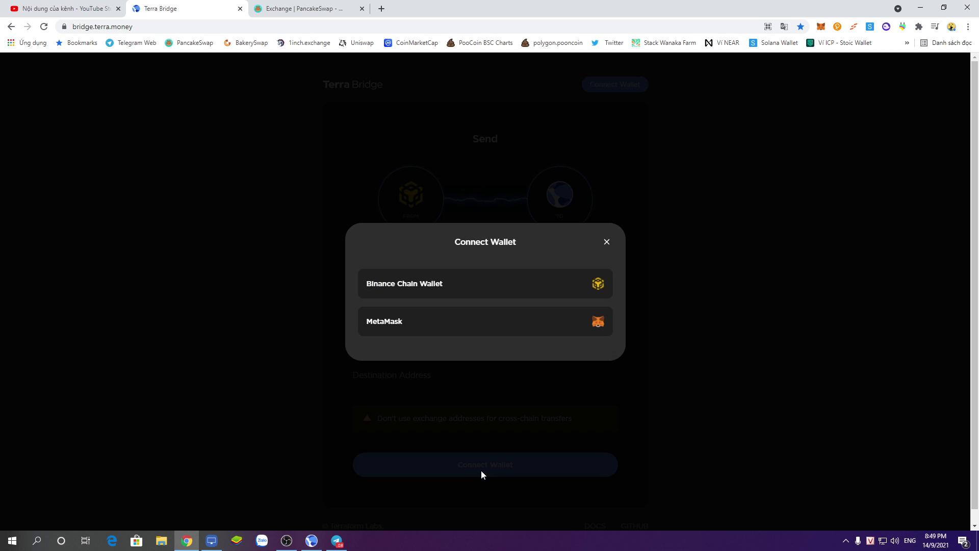
pyautogui.click(479, 320)
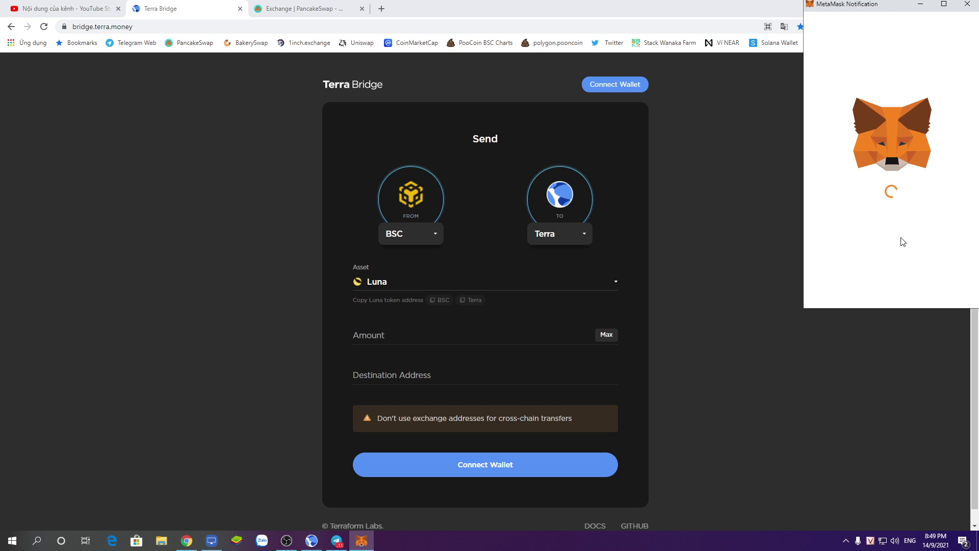
pyautogui.click(929, 290)
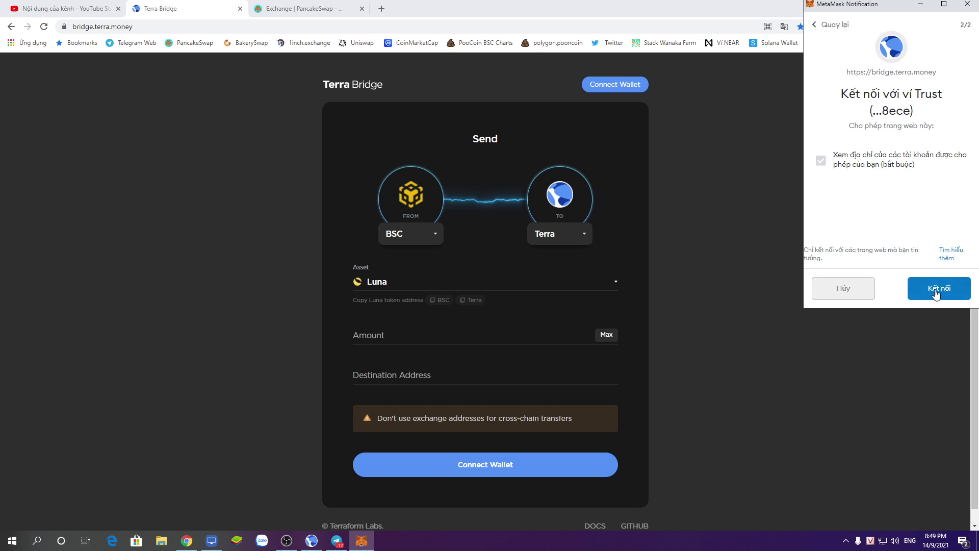
pyautogui.click(937, 291)
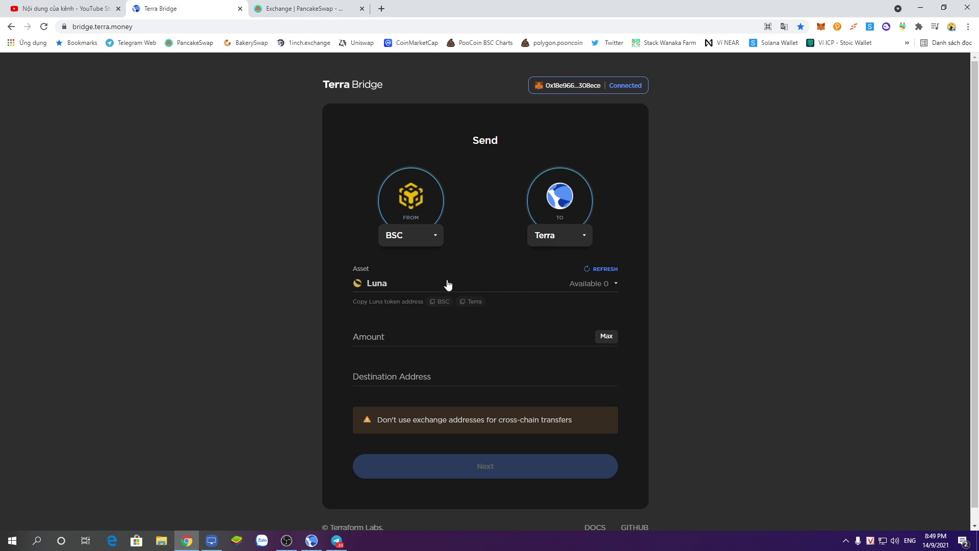
# Step: Select UST as the asset to send and set the amount to the maximum of 5
pyautogui.click(605, 284)
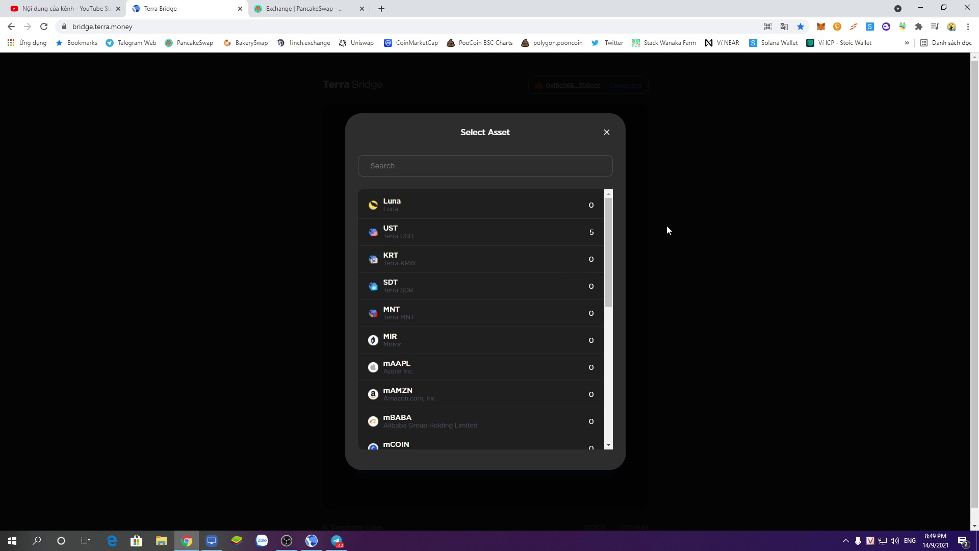
pyautogui.click(607, 133)
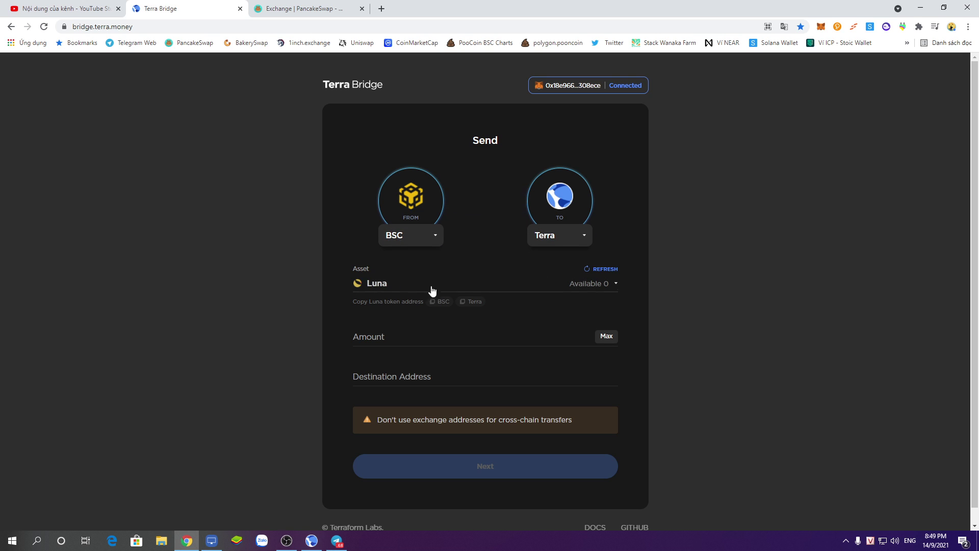
pyautogui.click(376, 286)
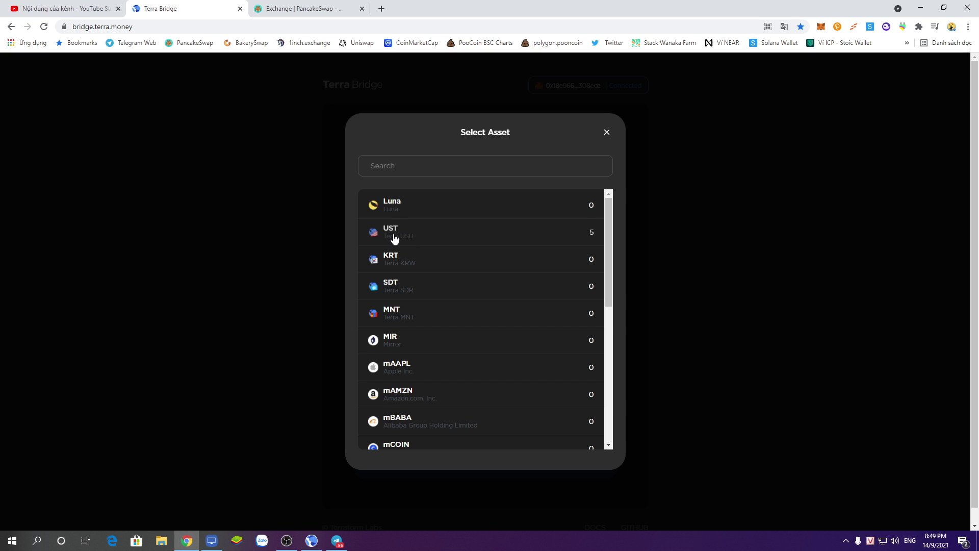
pyautogui.click(395, 239)
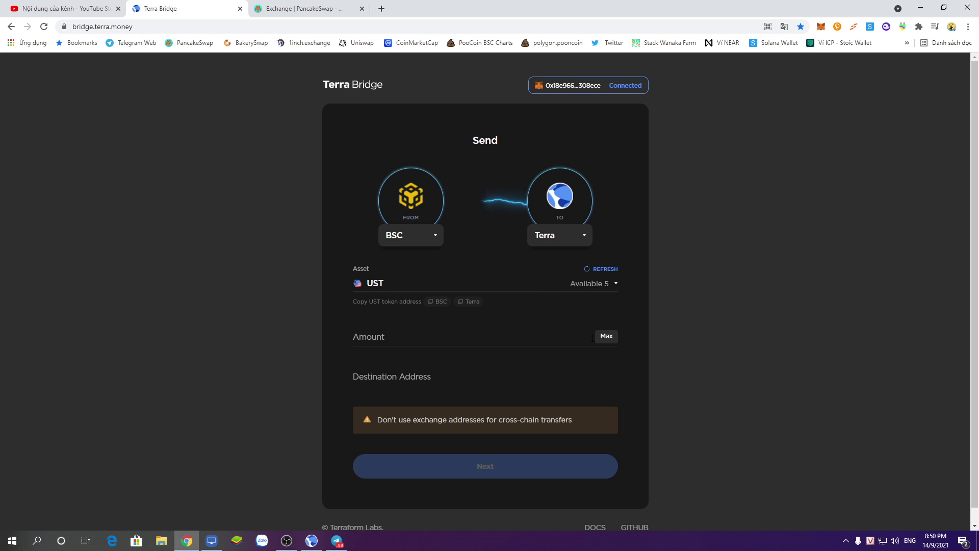
pyautogui.click(603, 338)
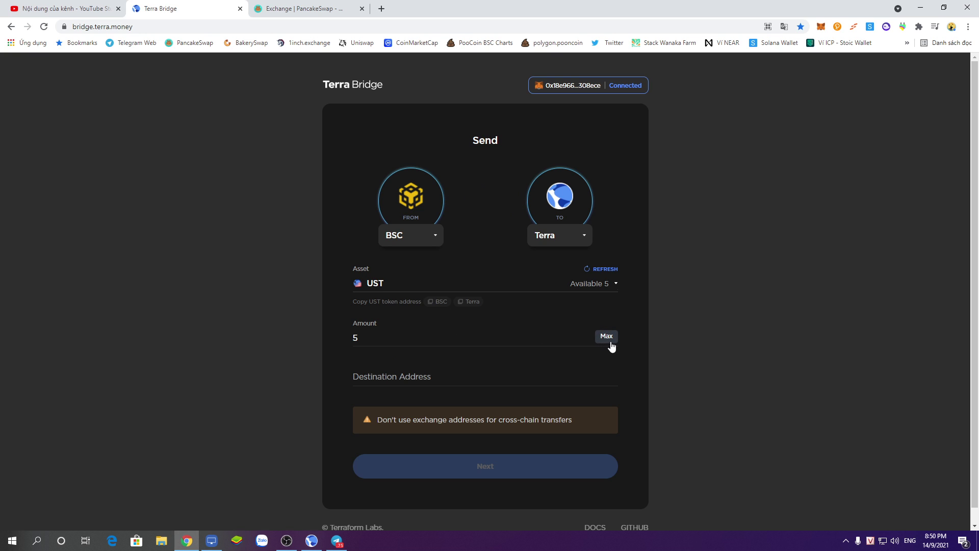
# Step: Check the UST balance in the Terra Station wallet and return to Terra Bridge
pyautogui.click(312, 541)
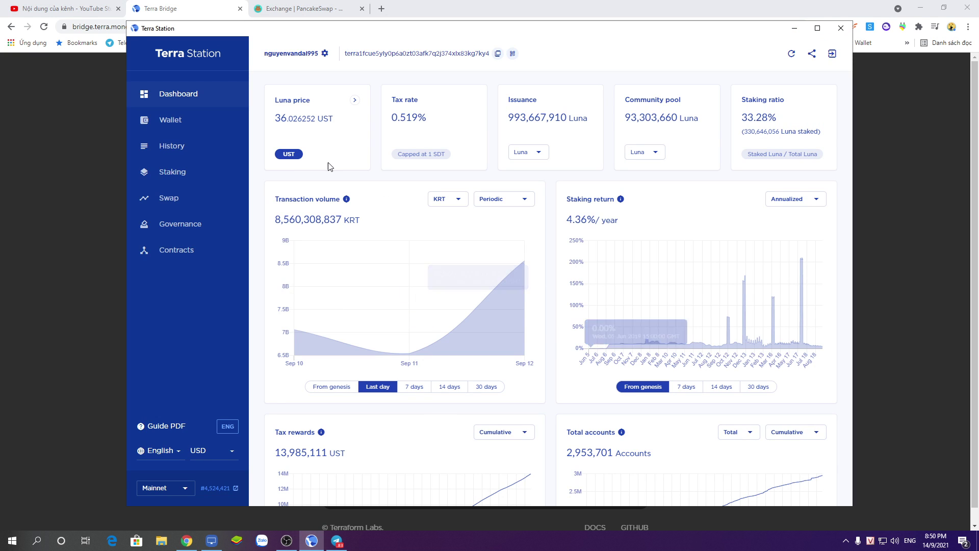
pyautogui.click(170, 120)
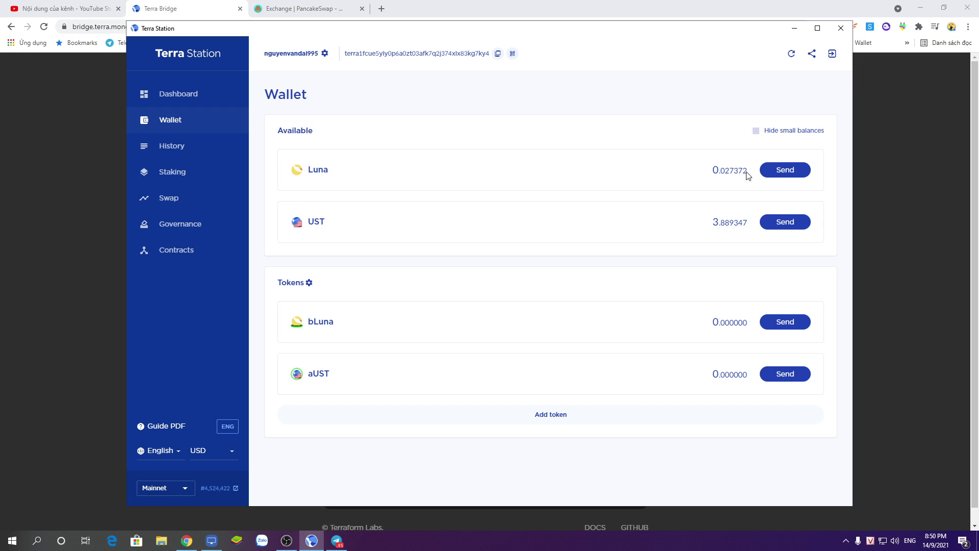
pyautogui.doubleClick(716, 222)
pyautogui.click(701, 226)
pyautogui.click(878, 218)
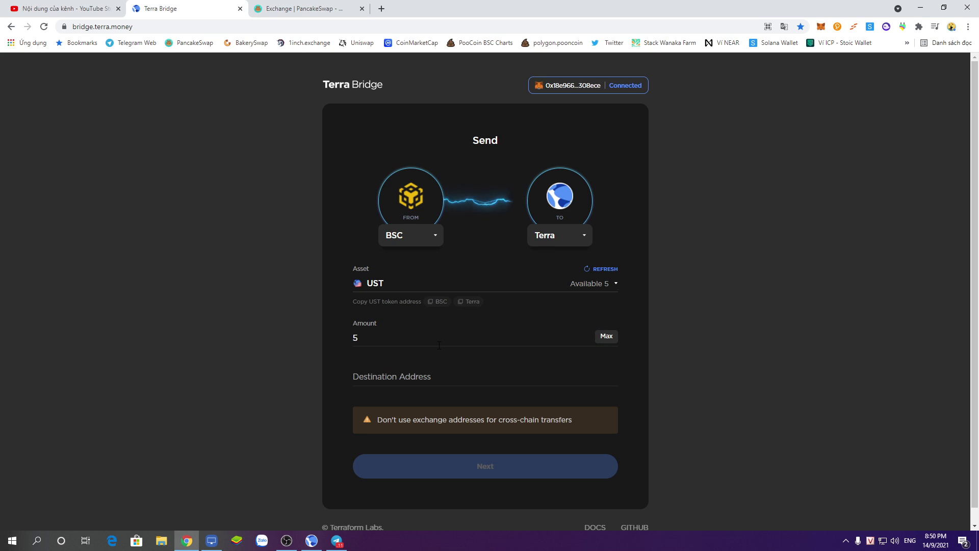
# Step: Switch to Terra Station, compare it with the mirrored phone wallet, and copy the Terra wallet address
pyautogui.click(385, 377)
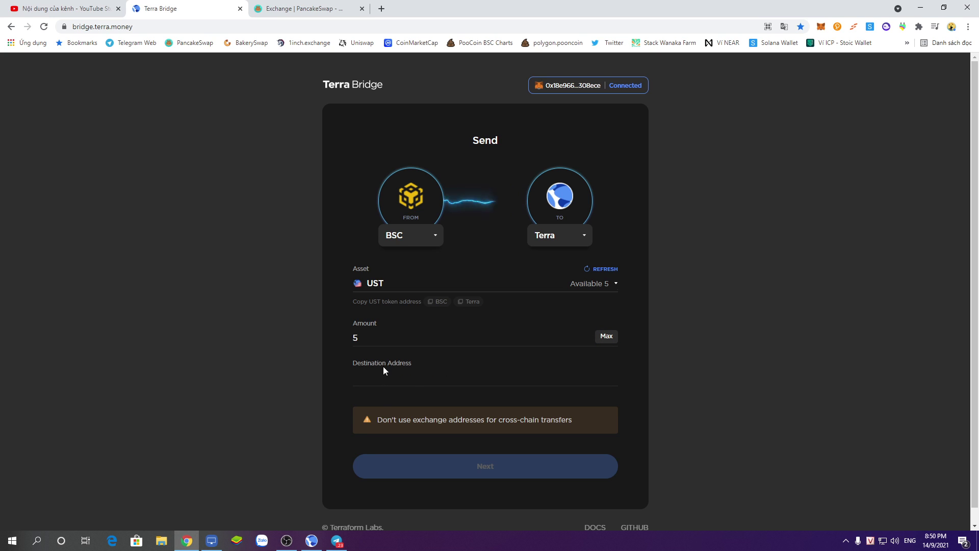
pyautogui.click(311, 541)
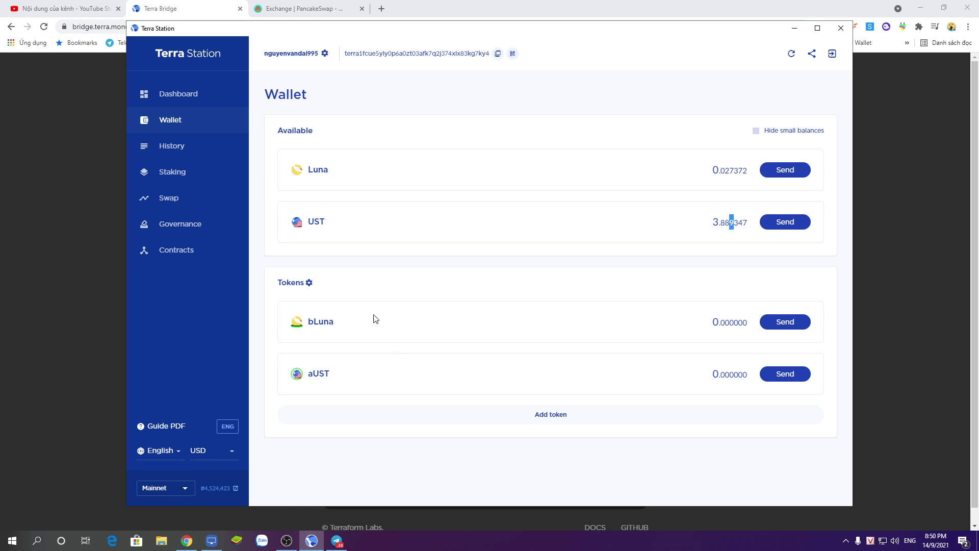
pyautogui.click(193, 97)
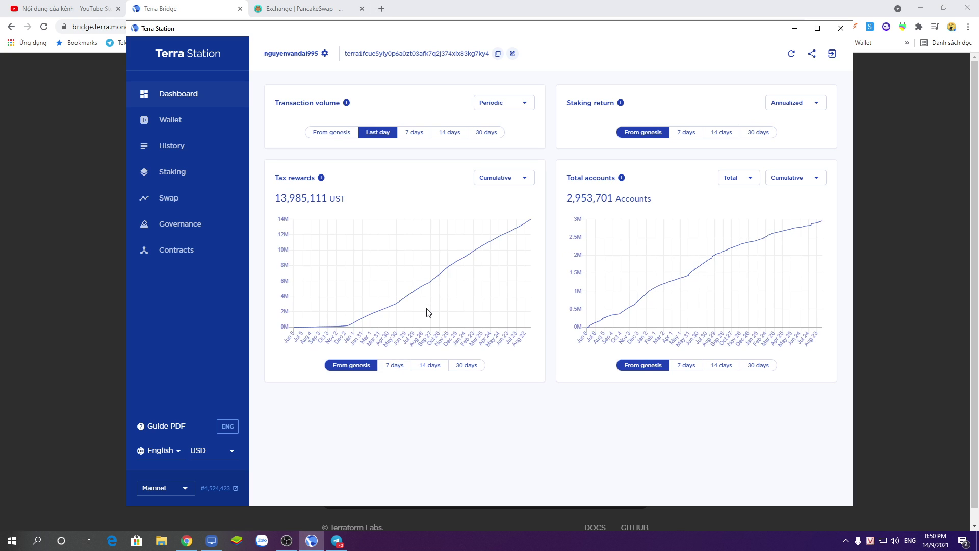
pyautogui.click(212, 540)
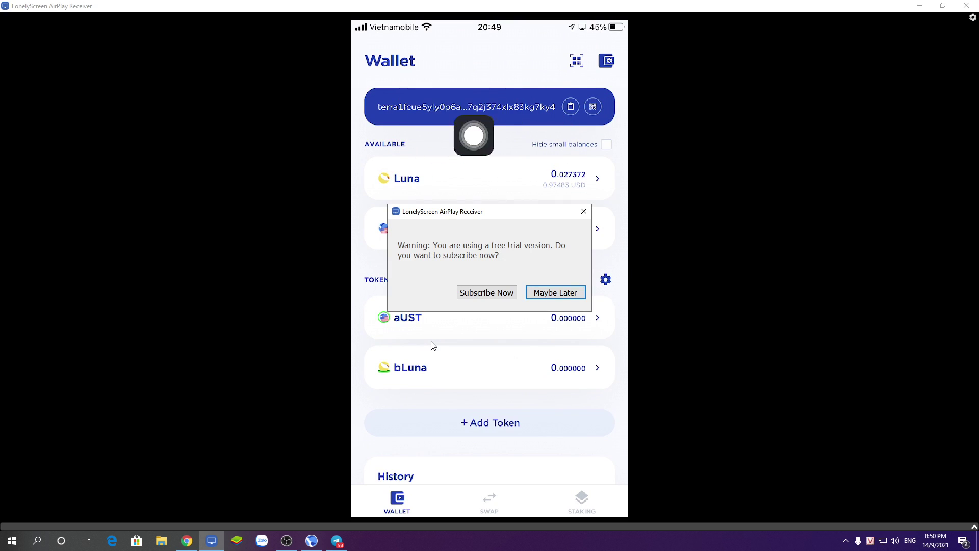
pyautogui.click(565, 295)
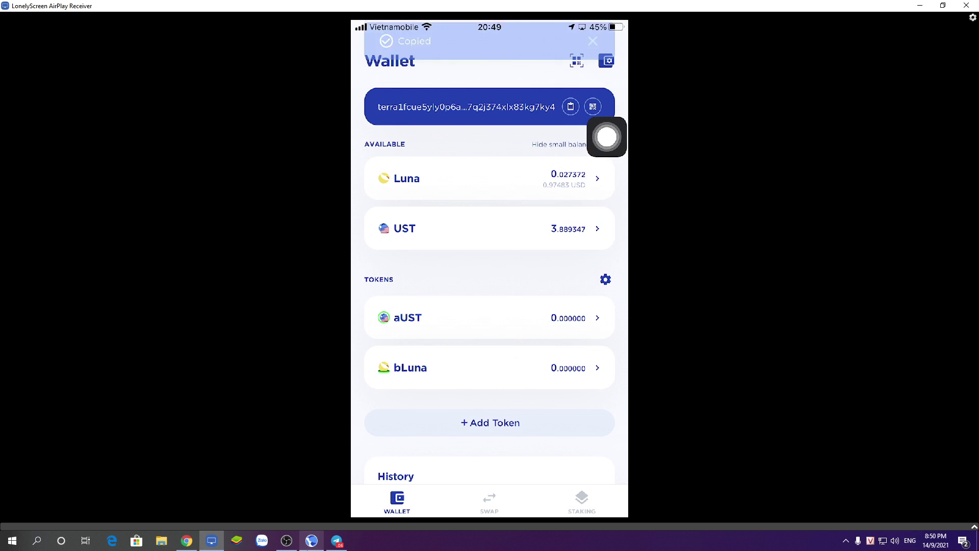
pyautogui.click(311, 542)
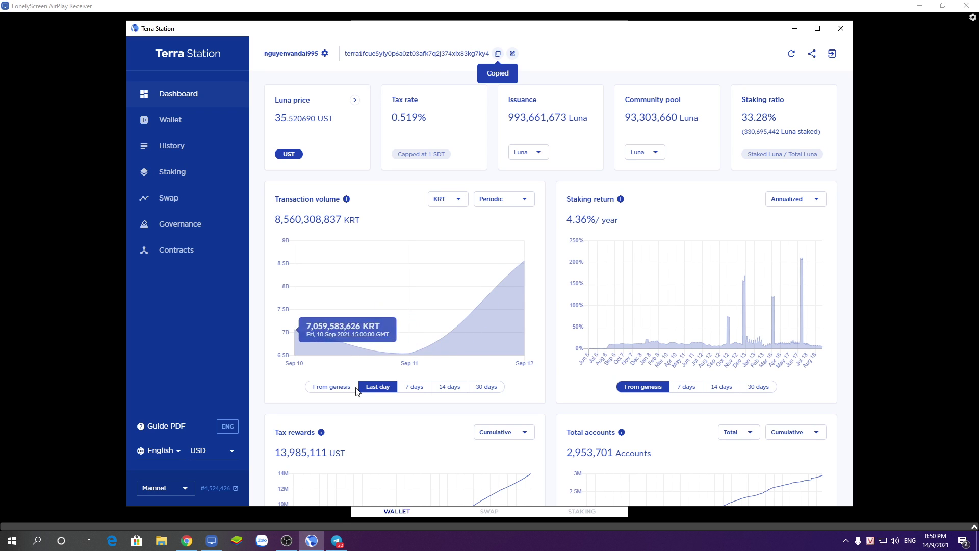
# Step: Return to Terra Bridge, paste the copied Terra wallet address as the destination address and check it
pyautogui.click(186, 541)
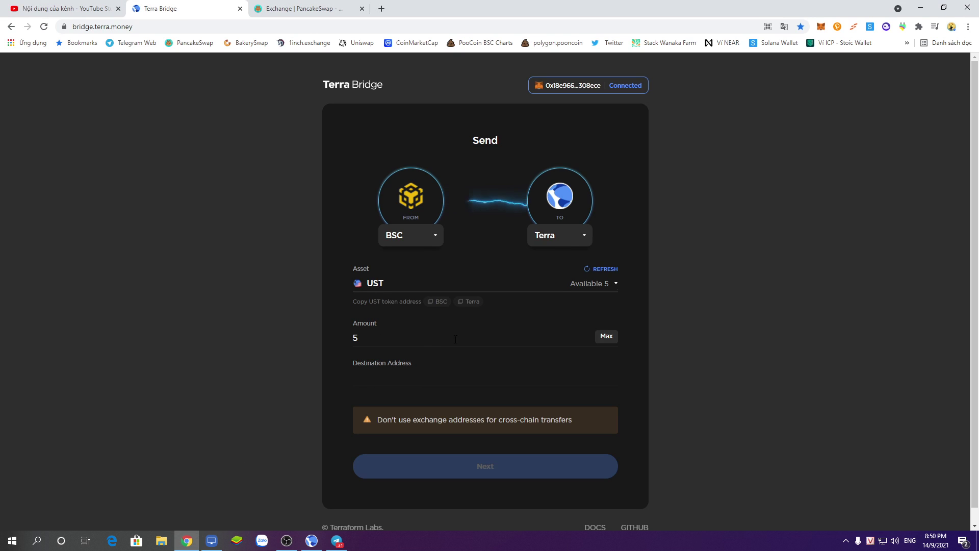
pyautogui.rightClick(375, 379)
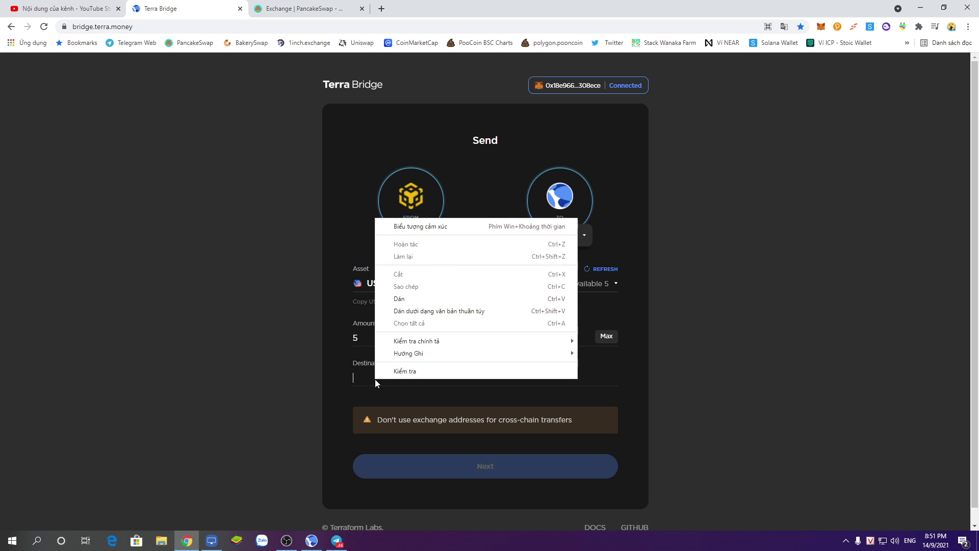
pyautogui.click(407, 299)
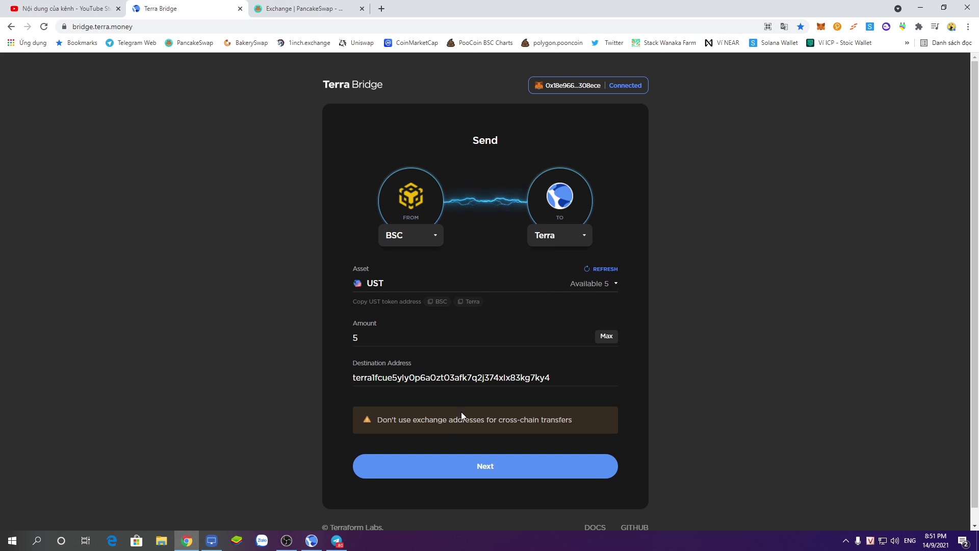
pyautogui.moveTo(353, 378); pyautogui.dragTo(561, 378)
pyautogui.click(673, 386)
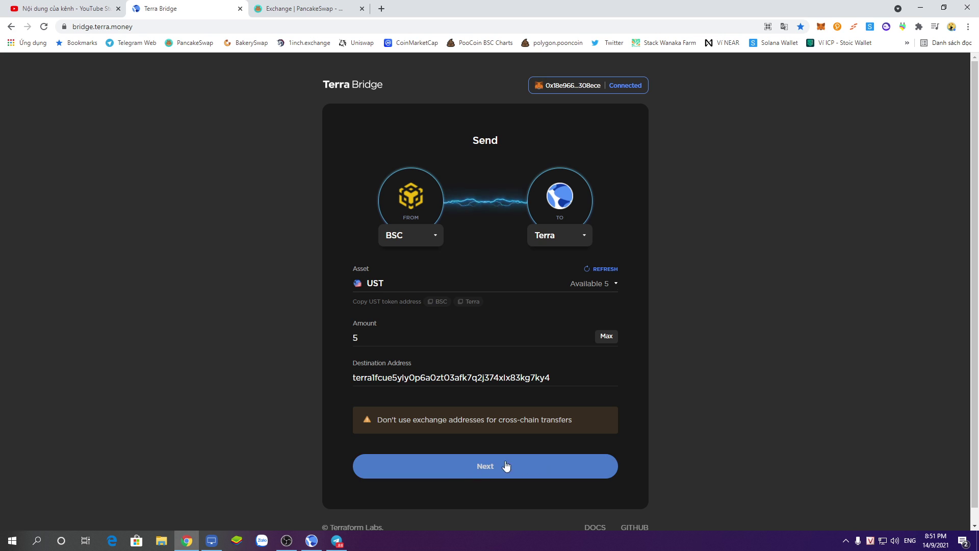
# Step: Review the 5 UST transfer from BSC to Terra, submit it, and approve the transaction in MetaMask
pyautogui.click(490, 472)
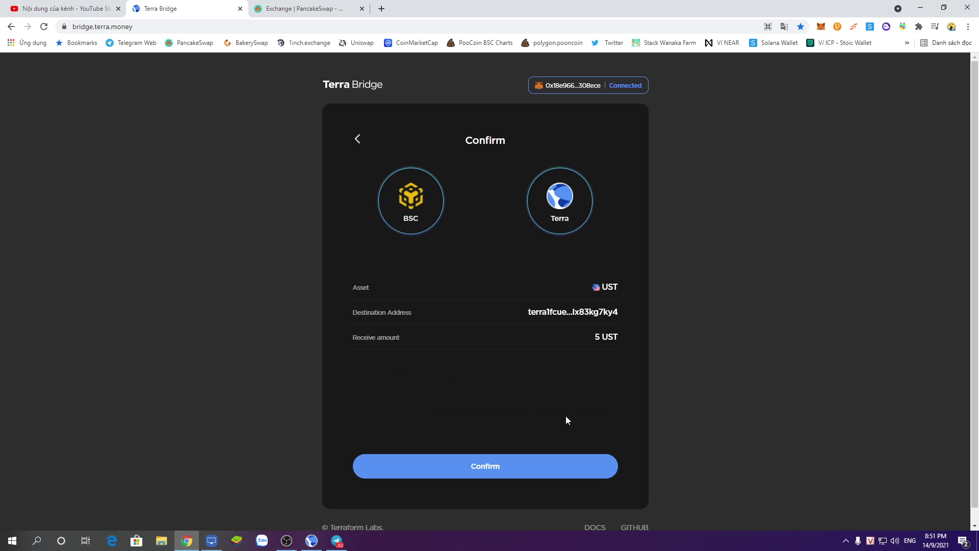
pyautogui.moveTo(407, 291); pyautogui.dragTo(593, 312)
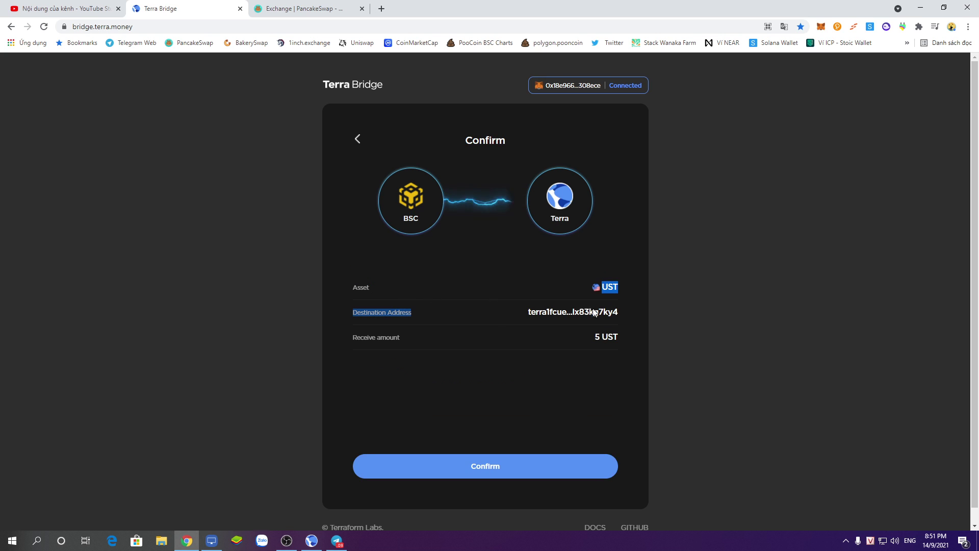
pyautogui.click(567, 377)
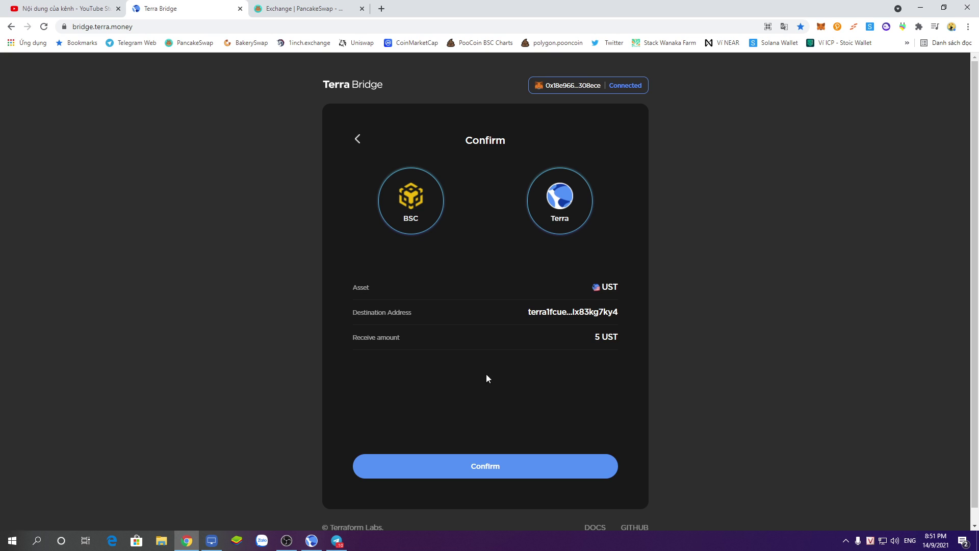
pyautogui.click(491, 467)
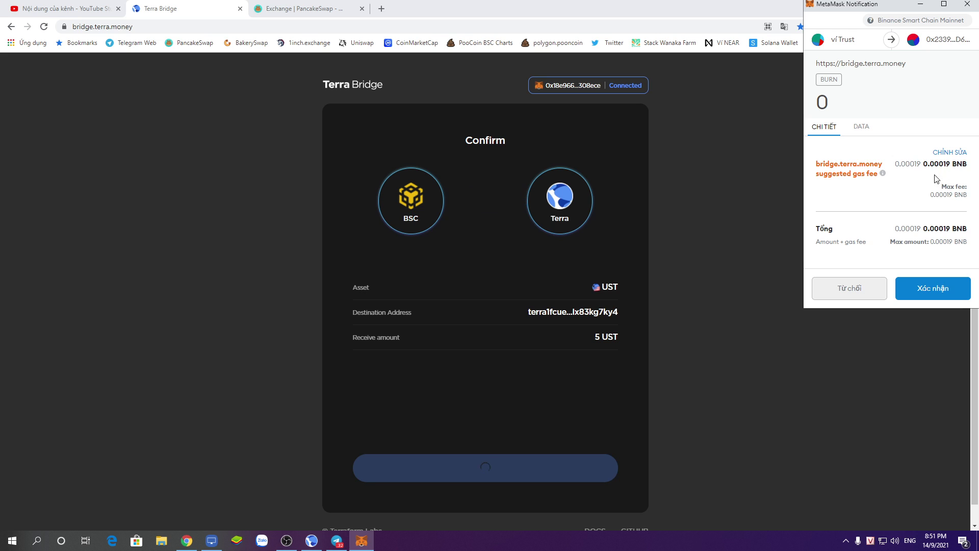
pyautogui.click(931, 294)
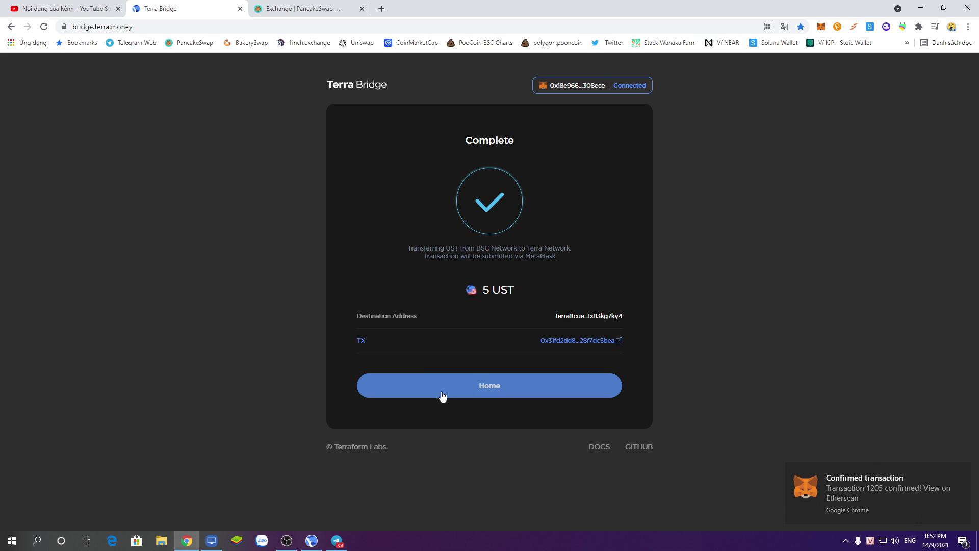
# Step: Check the UST balance in the mirrored phone wallet and the transfer's completion page on Terra Bridge
pyautogui.click(311, 541)
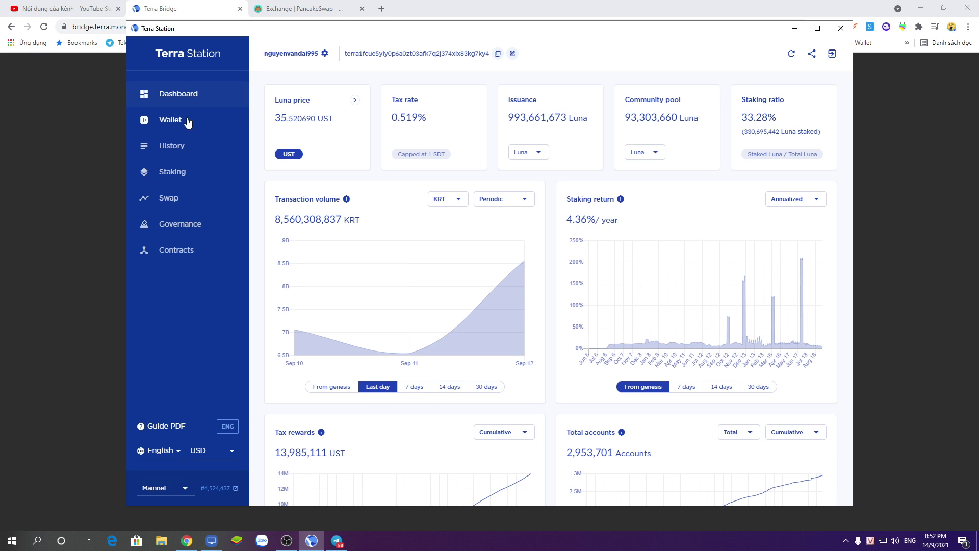
pyautogui.click(212, 541)
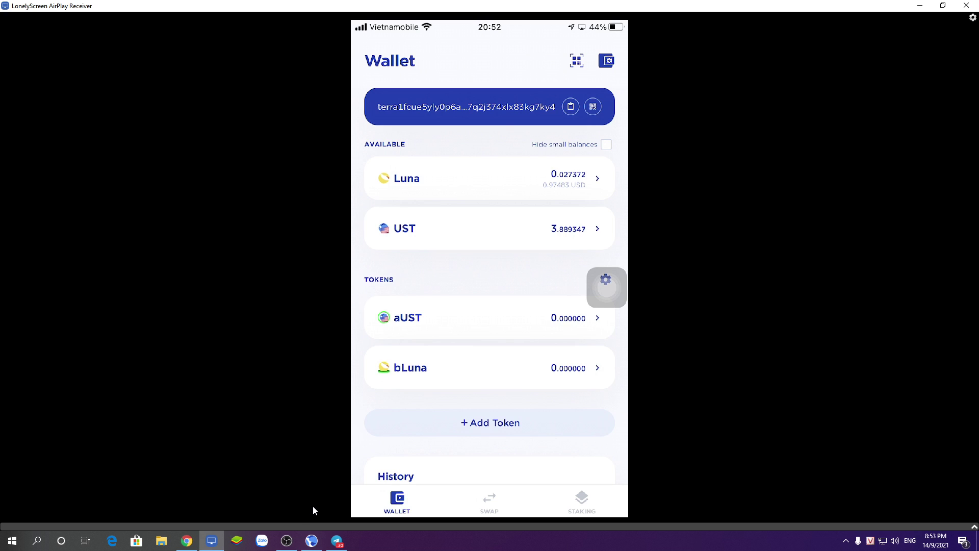
pyautogui.click(187, 541)
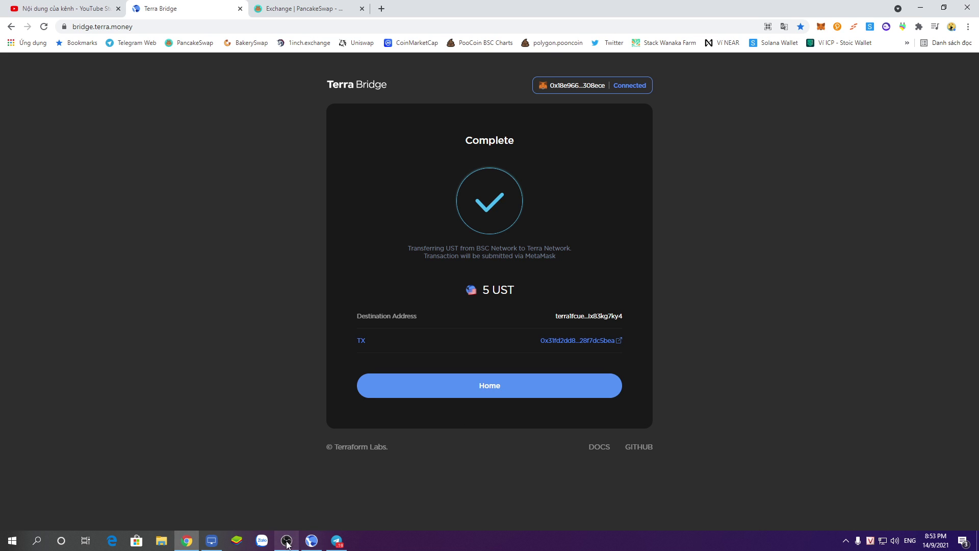
pyautogui.click(212, 540)
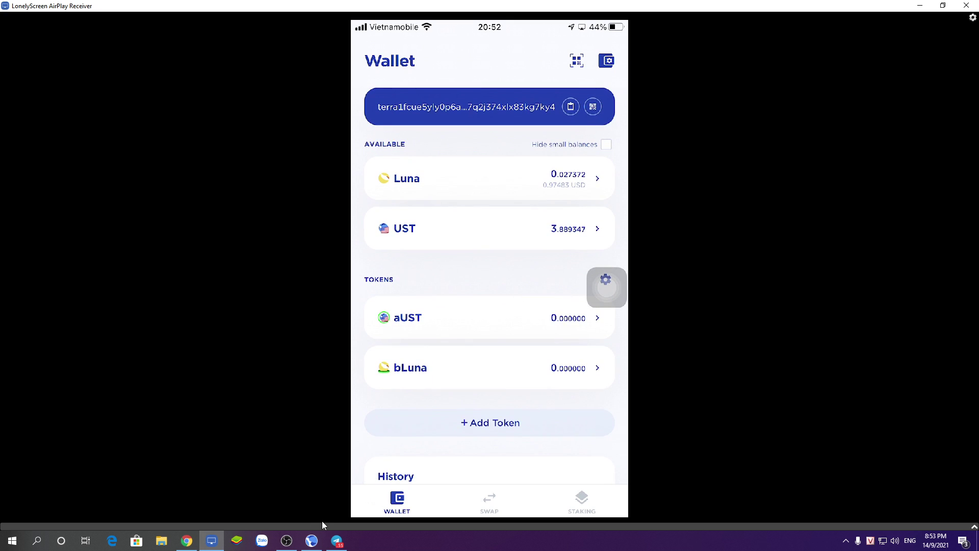
# Step: Switch to Terra Station and examine the wallet's UST balance and transaction history for the incoming transfer
pyautogui.click(312, 541)
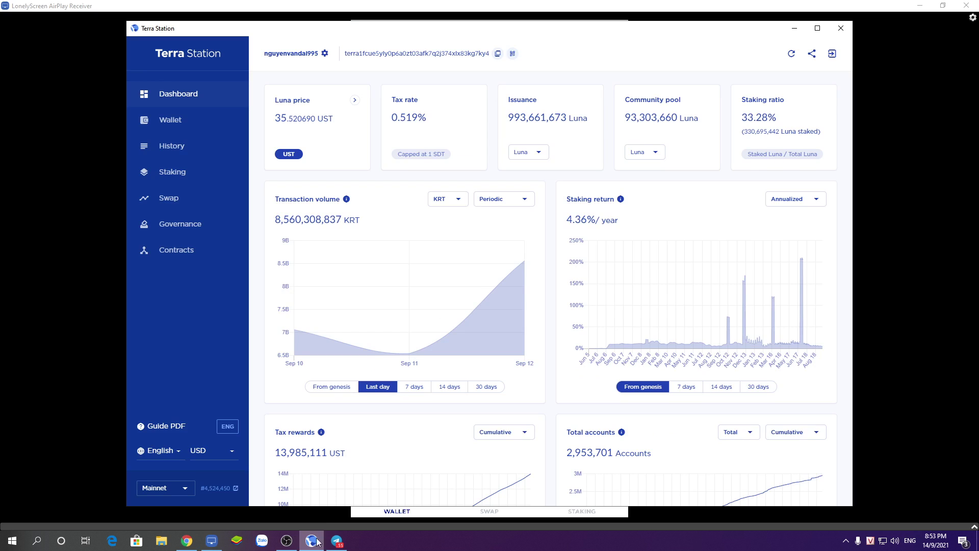
pyautogui.click(173, 120)
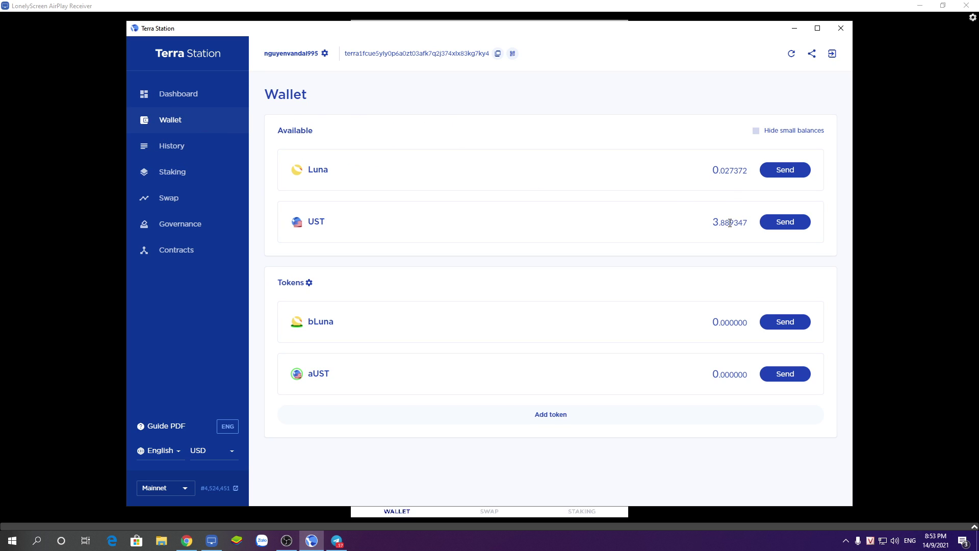
pyautogui.click(609, 241)
pyautogui.click(171, 148)
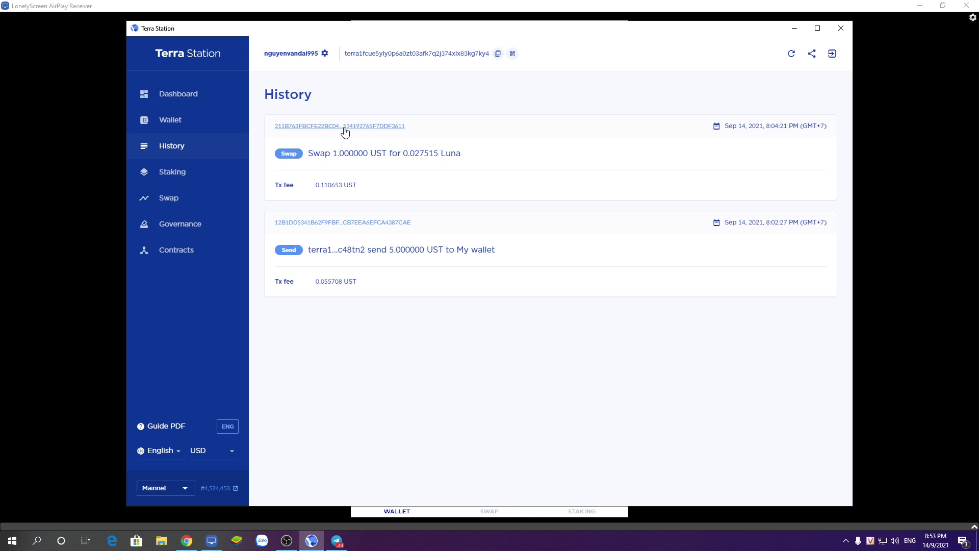
pyautogui.click(172, 121)
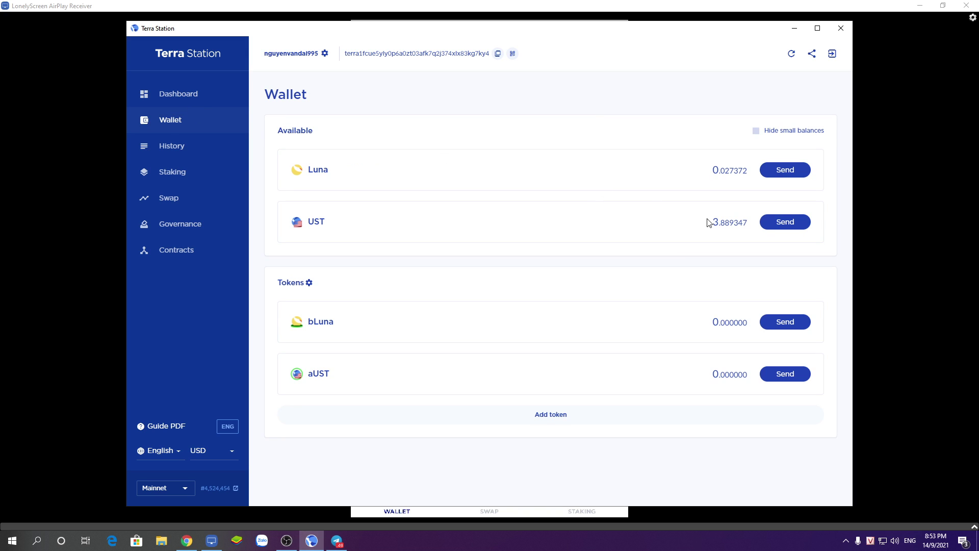
pyautogui.doubleClick(724, 226)
pyautogui.click(572, 225)
# Step: Check the Luna and UST balances in the mirrored phone wallet and return Terra Bridge to its Send form
pyautogui.click(208, 546)
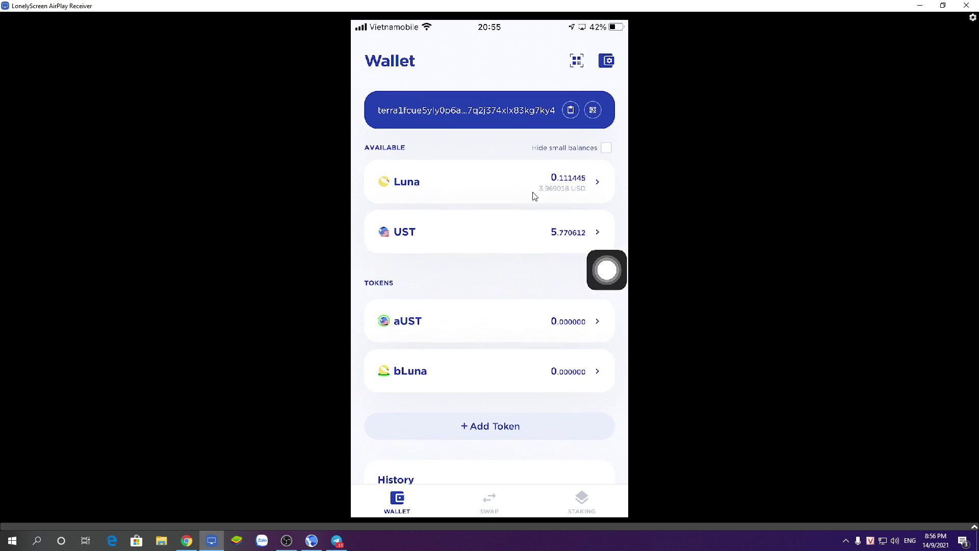
pyautogui.click(186, 542)
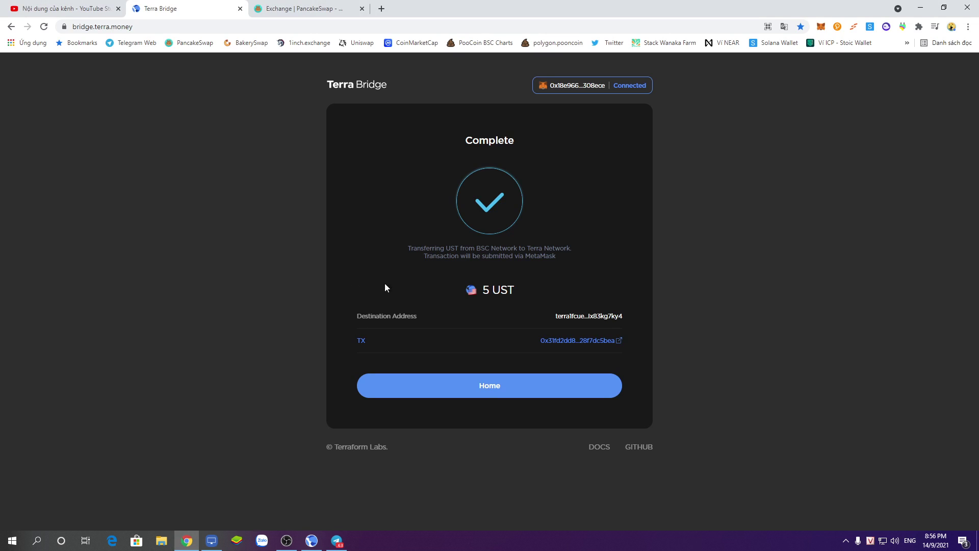
pyautogui.click(472, 386)
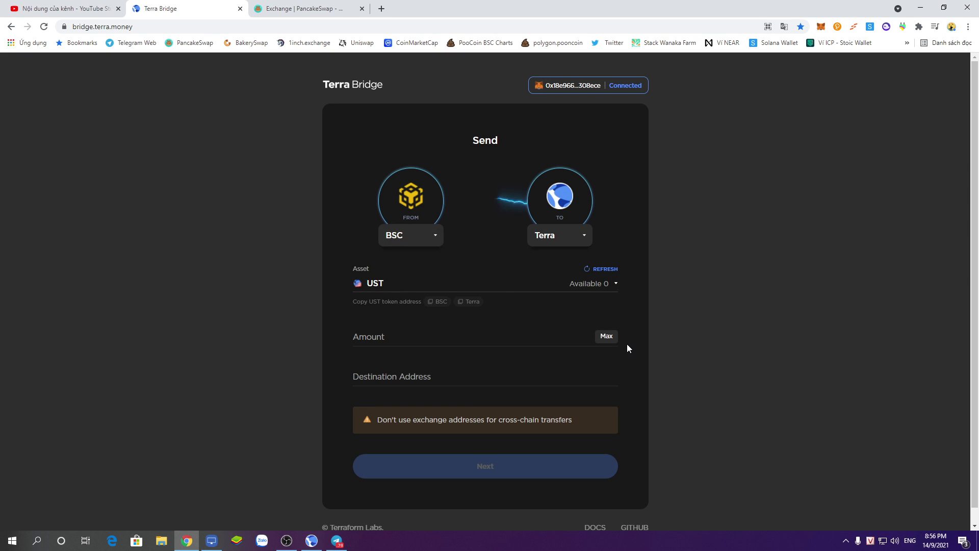
pyautogui.click(223, 539)
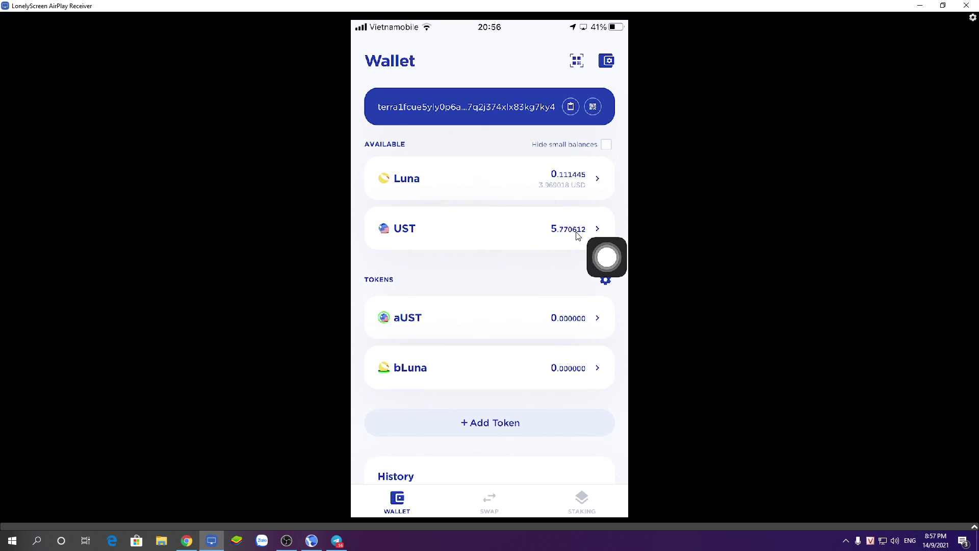
pyautogui.click(186, 542)
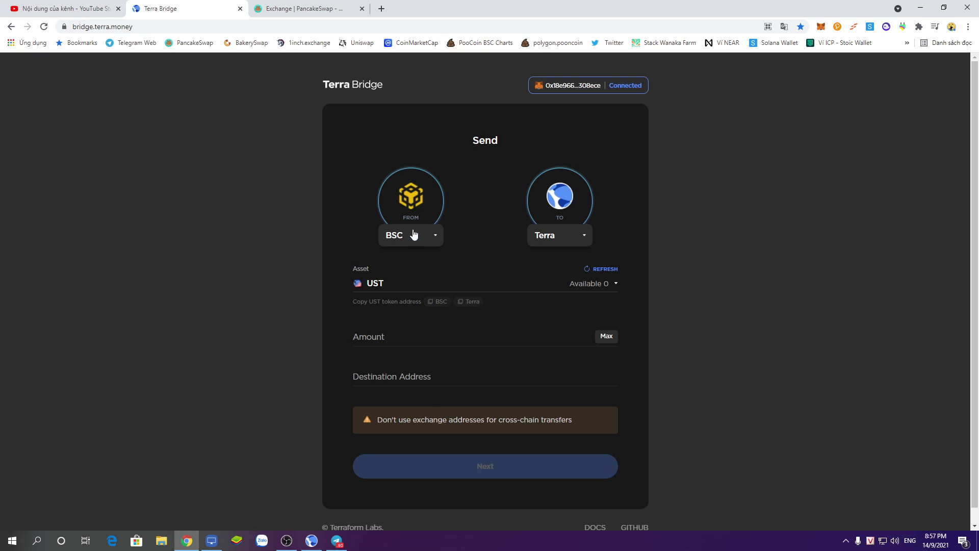
# Step: Set the transfer direction from Terra to BSC, dismissing the wallet connection dialog
pyautogui.click(420, 240)
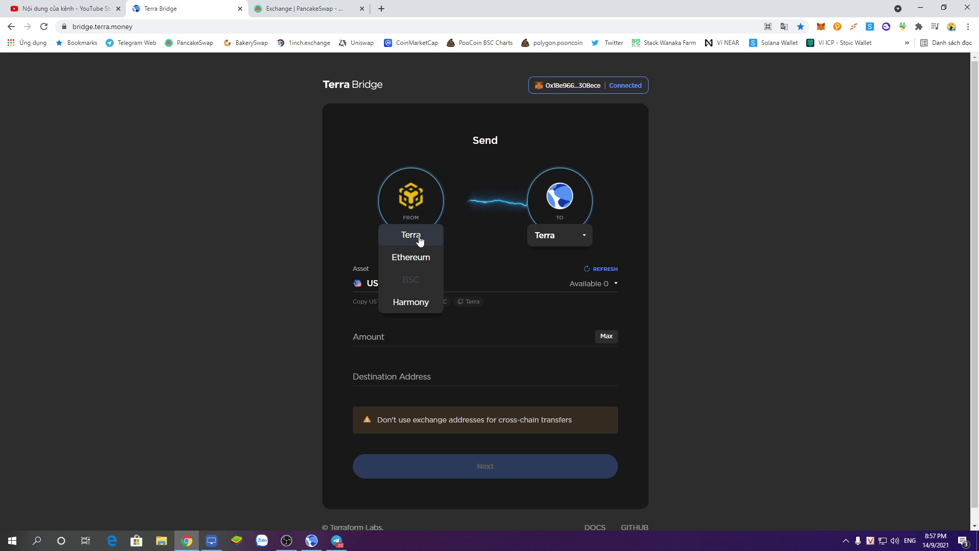
pyautogui.click(420, 240)
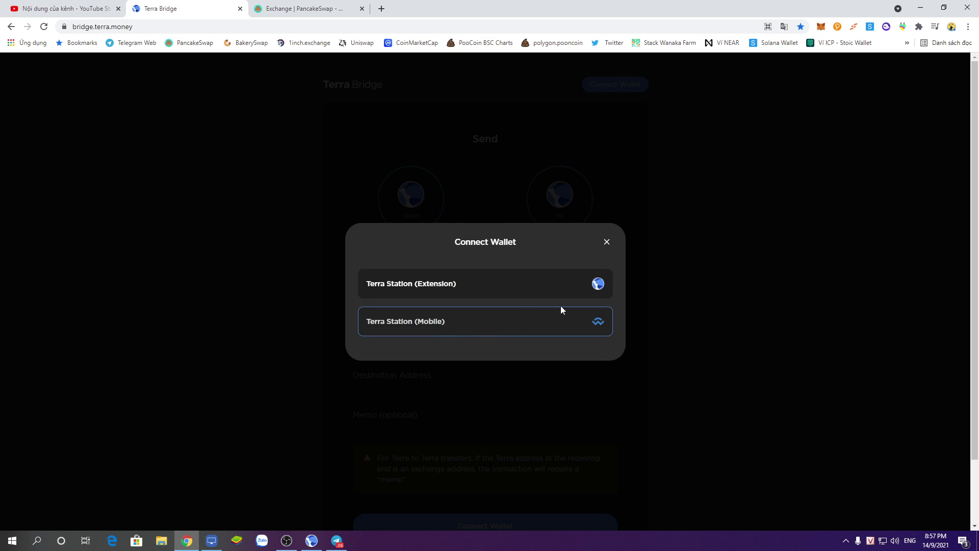
pyautogui.click(607, 243)
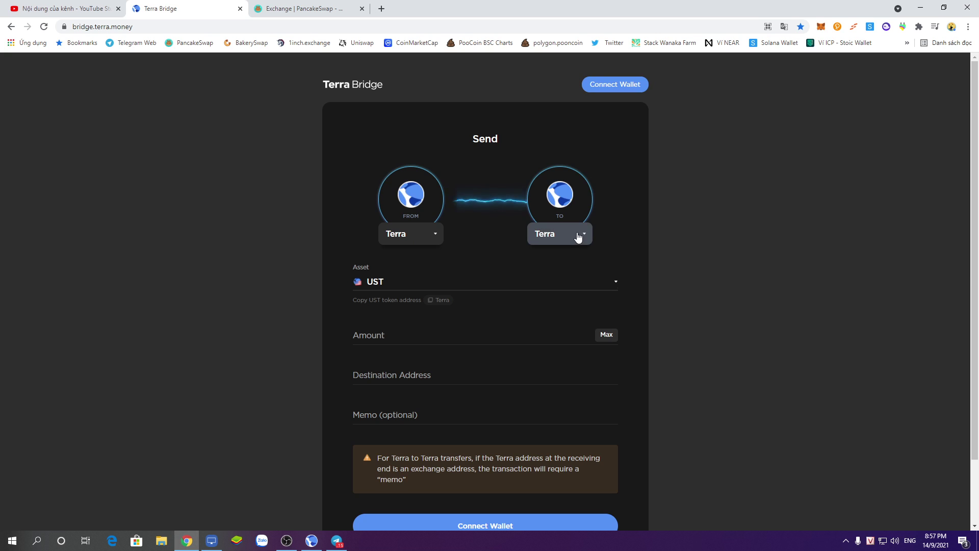
pyautogui.click(578, 236)
pyautogui.click(561, 278)
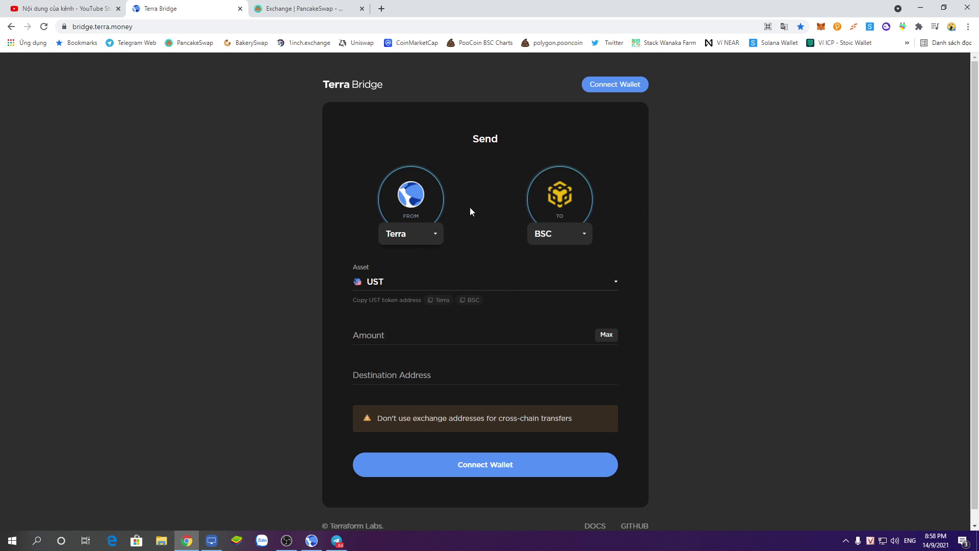
# Step: Fill in the maximum UST amount, view the Terra Station wallet connection options and close them without connecting
pyautogui.click(612, 337)
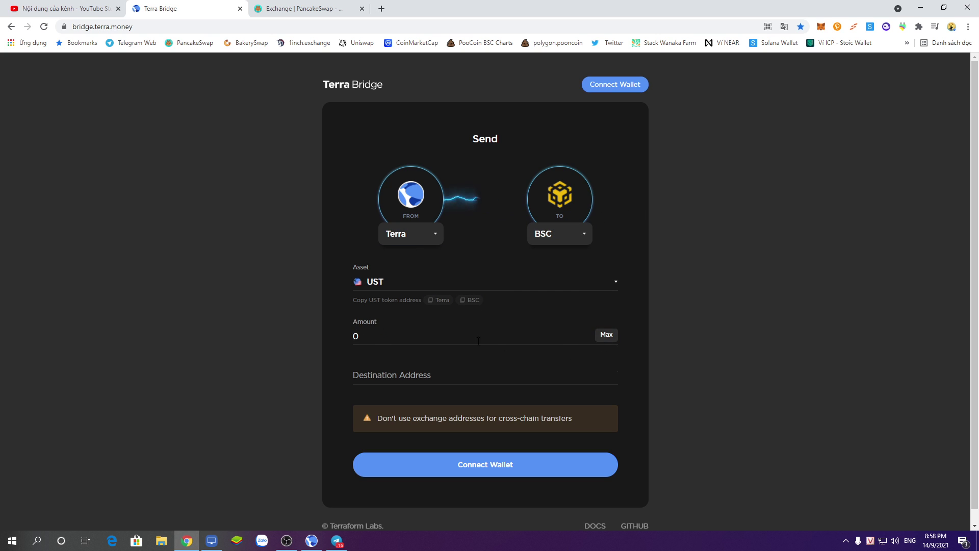
pyautogui.click(614, 92)
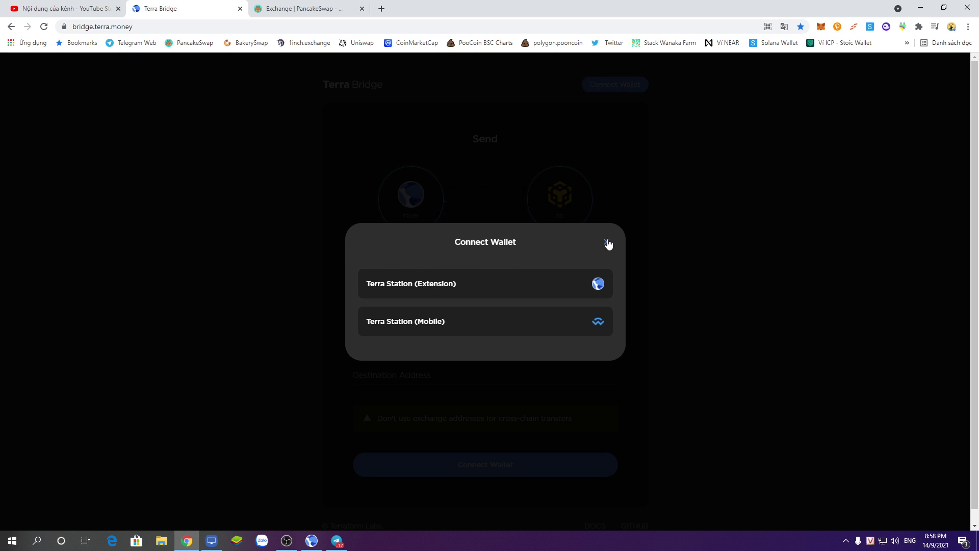
pyautogui.click(608, 242)
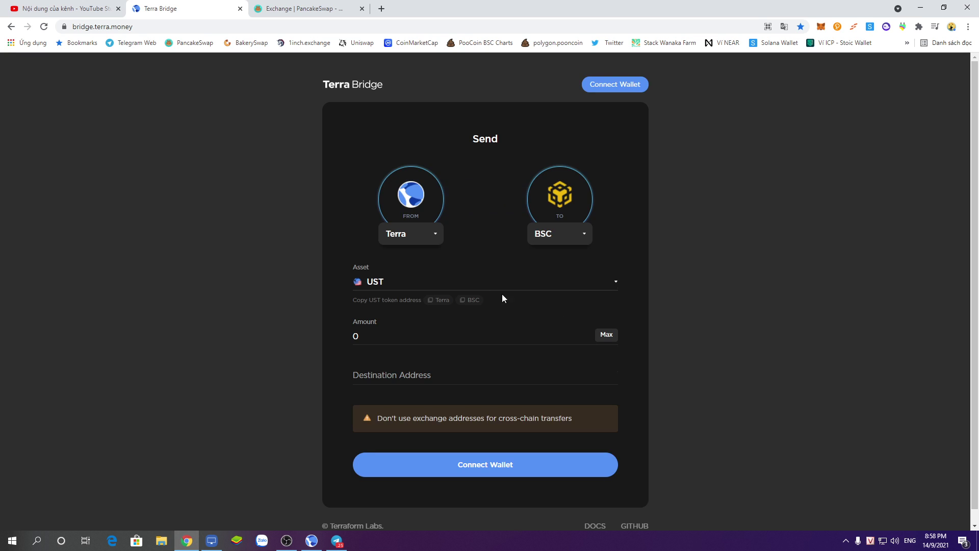
# Step: Switch to Terra Station, refresh the wallet and look through the History and Staking pages
pyautogui.hotkey('ctrl', 'Tab')
pyautogui.hotkey('ctrl', 'shift', 'Tab')
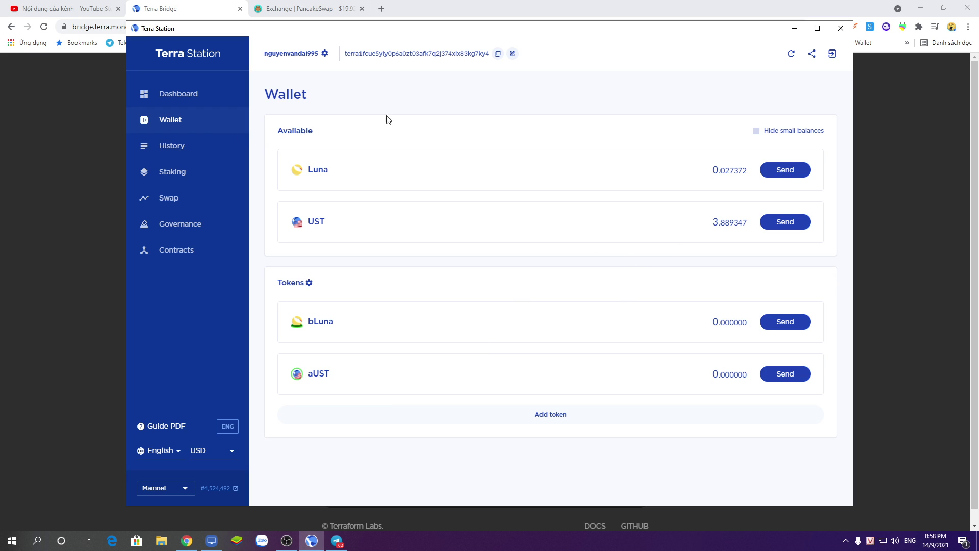
pyautogui.click(792, 54)
pyautogui.click(173, 148)
pyautogui.click(175, 170)
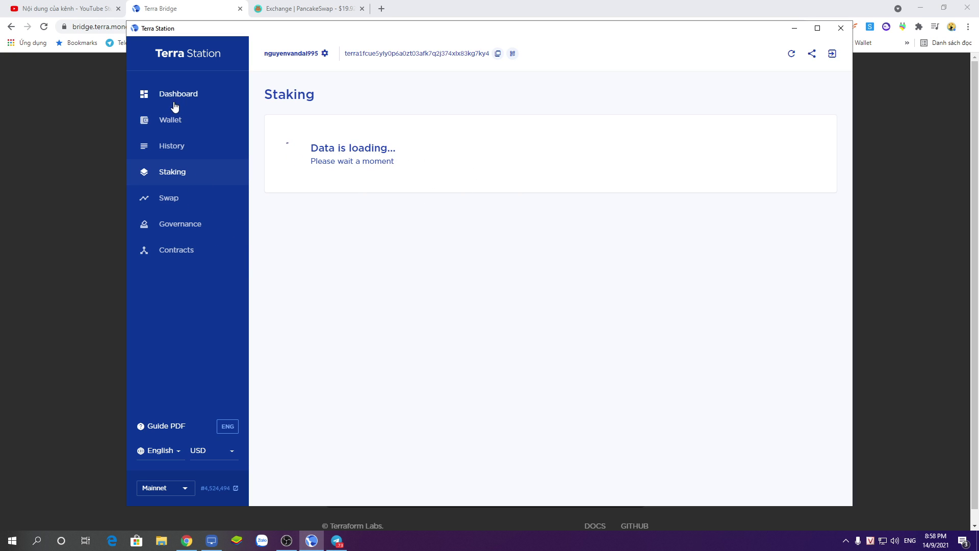
# Step: Set up a coin swap in Terra Station from Luna to UST, leaving the amount empty
pyautogui.click(179, 199)
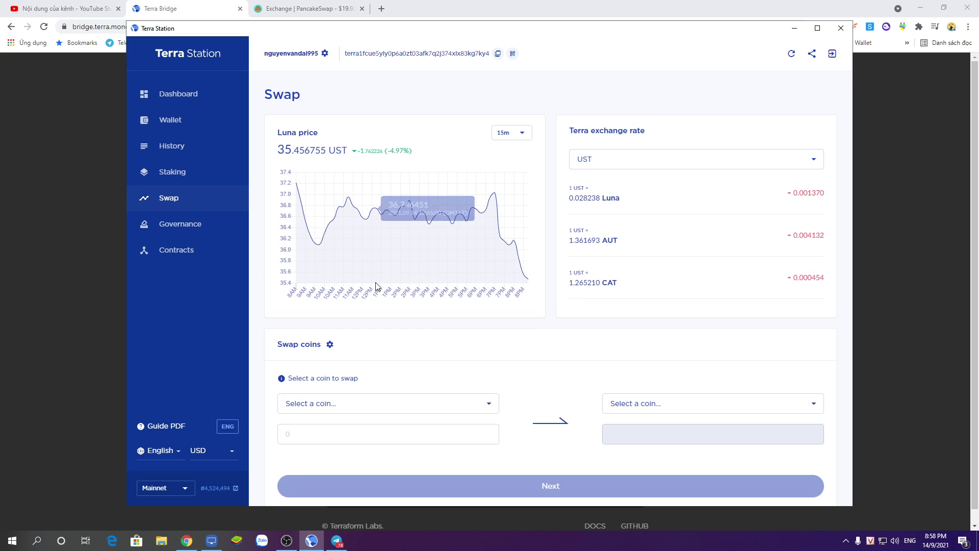
pyautogui.scroll(-3, 437, 360)
pyautogui.click(481, 339)
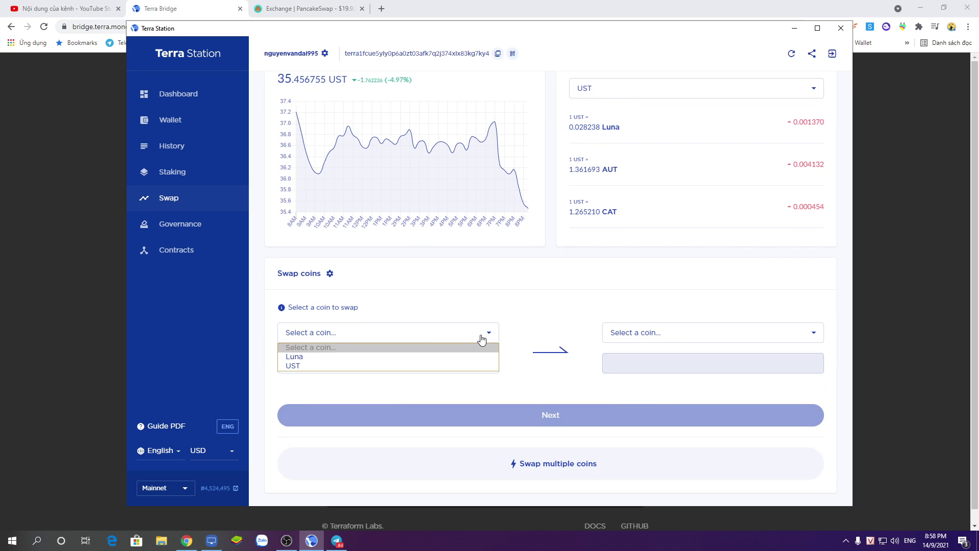
pyautogui.click(309, 357)
pyautogui.click(670, 335)
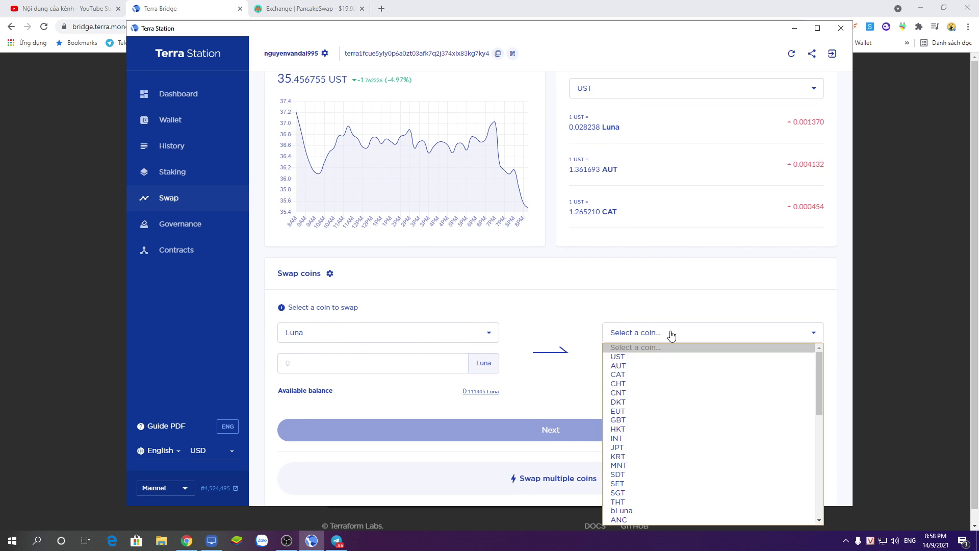
pyautogui.click(655, 356)
# Step: Examine the list of coins that Luna can be swapped to, keeping UST as the target coin
pyautogui.click(678, 340)
pyautogui.click(677, 339)
pyautogui.click(676, 340)
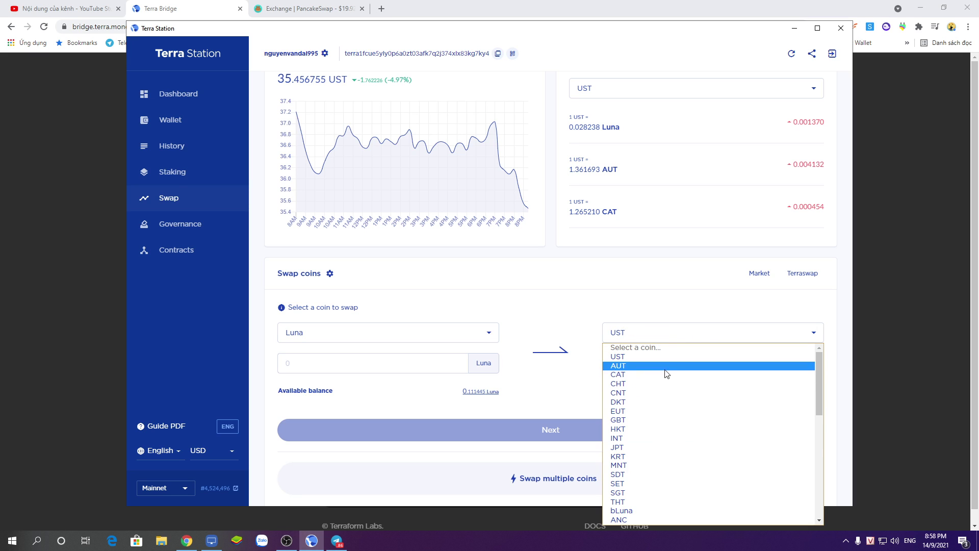
pyautogui.scroll(-5, 666, 373)
pyautogui.scroll(5, 665, 372)
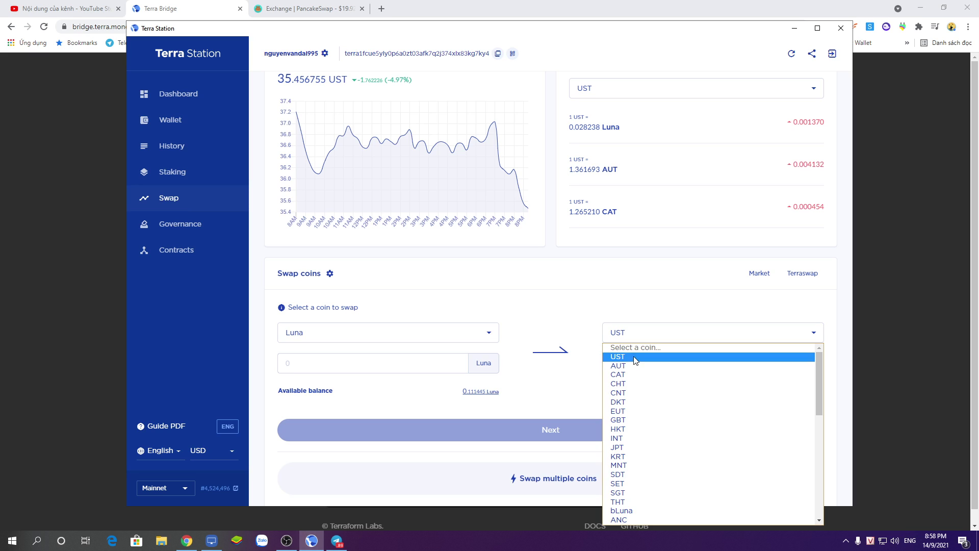
pyautogui.click(657, 336)
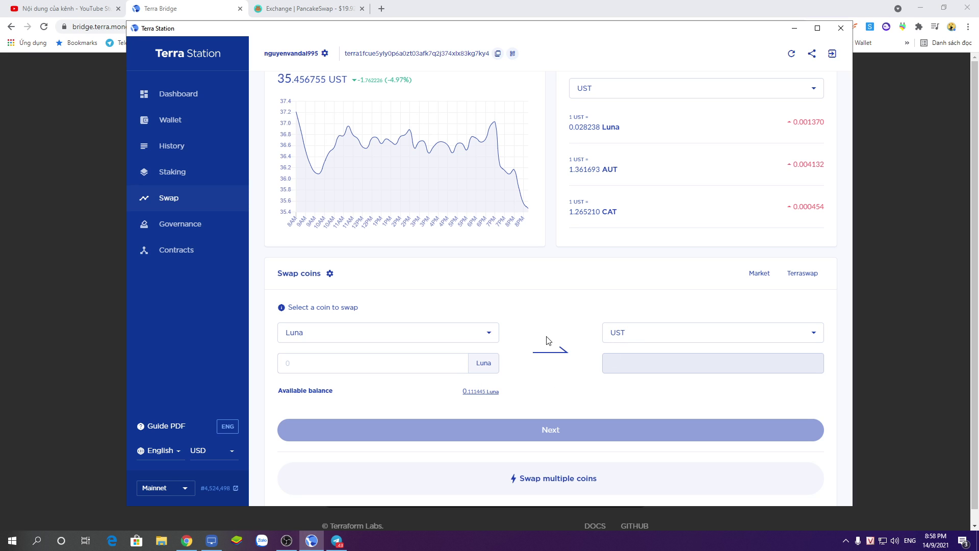
# Step: Look through Terra Station's Wallet, Dashboard, Swap and Staking pages
pyautogui.scroll(2, 532, 348)
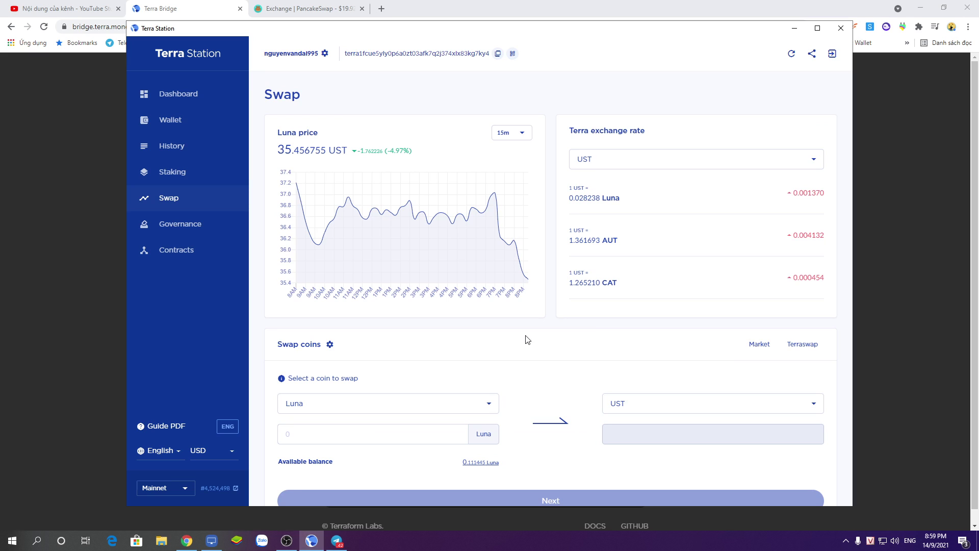
pyautogui.click(187, 119)
pyautogui.click(188, 94)
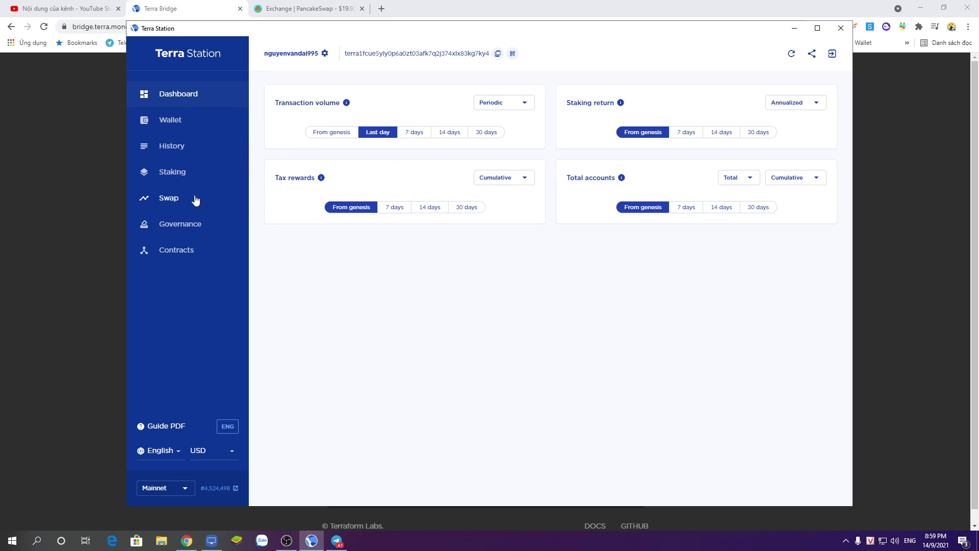
pyautogui.click(180, 203)
pyautogui.click(169, 176)
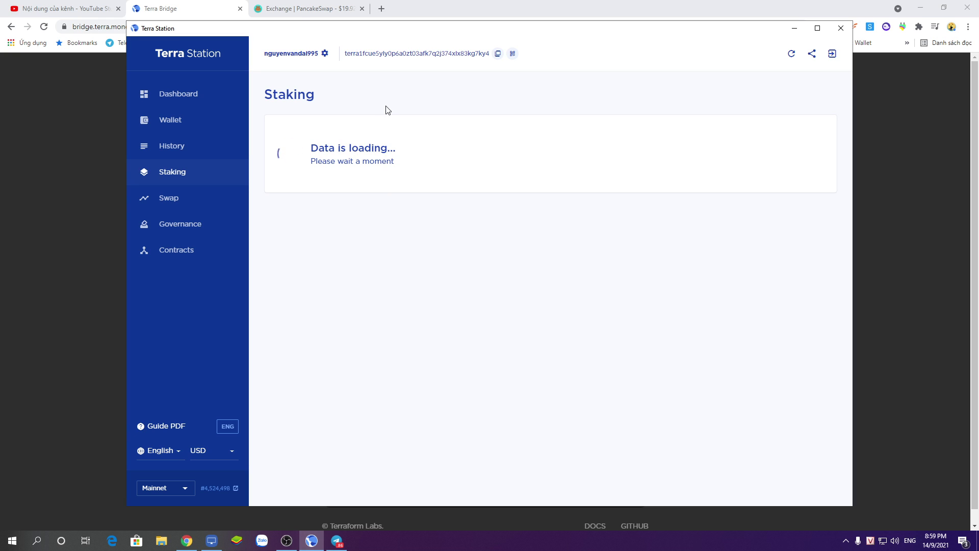
# Step: Switch to the PancakeSwap exchange page in the browser
pyautogui.click(298, 7)
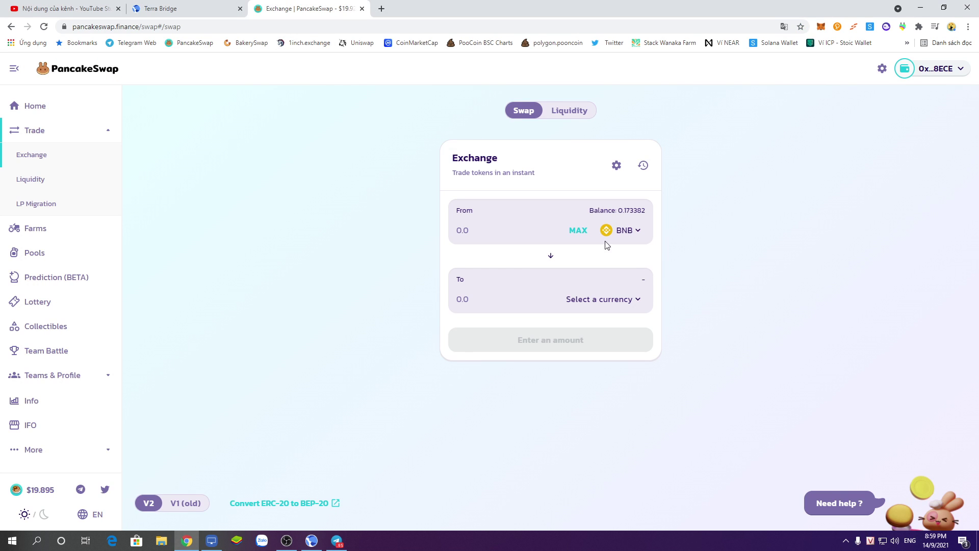